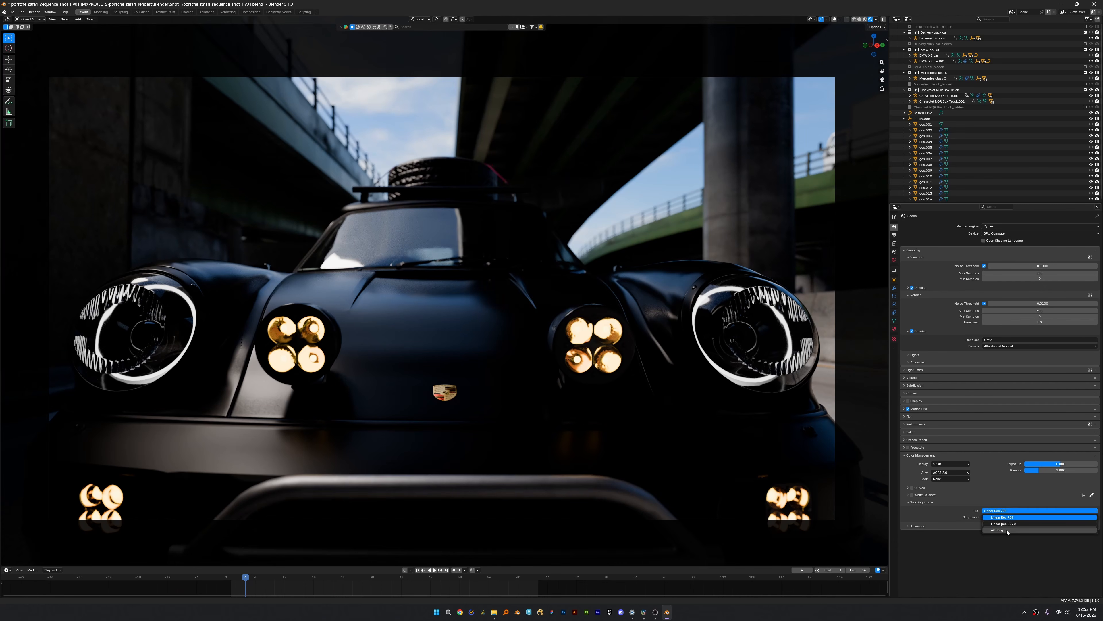
Set the file working space to ACEScg with colors converted in all data-blocks, and set the sequencer color space to ACEScg
click(1007, 532)
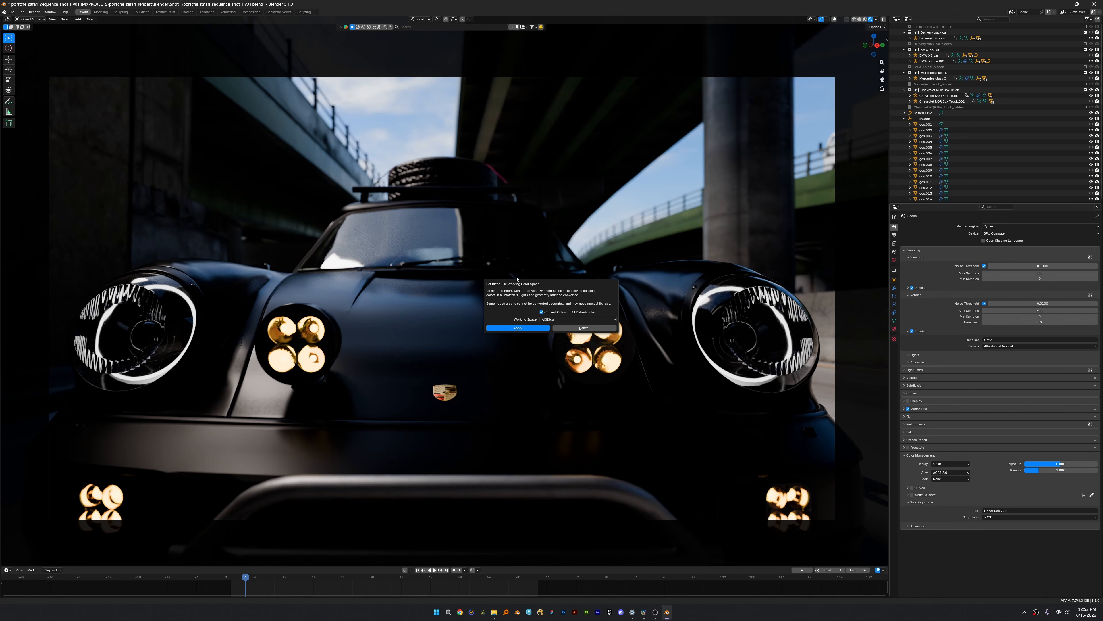
click(517, 328)
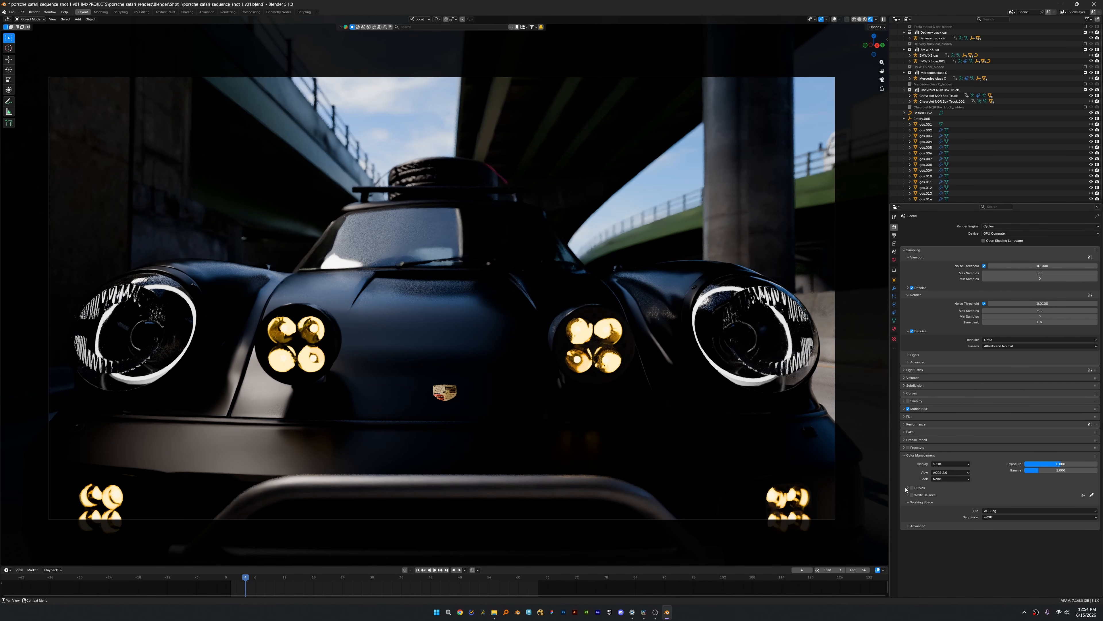
click(1056, 517)
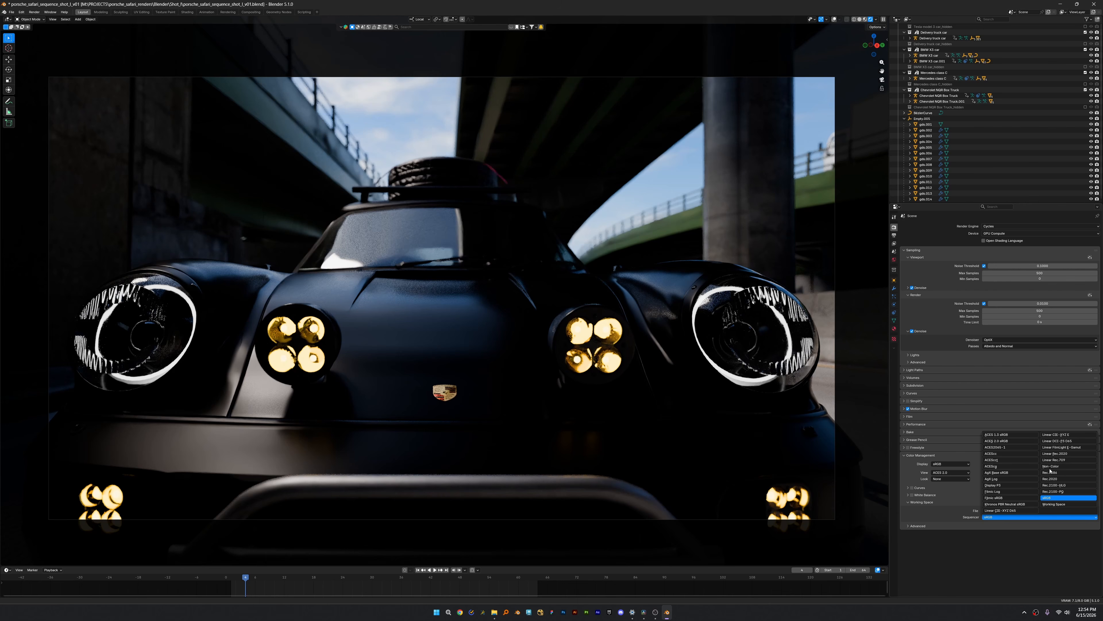
click(993, 466)
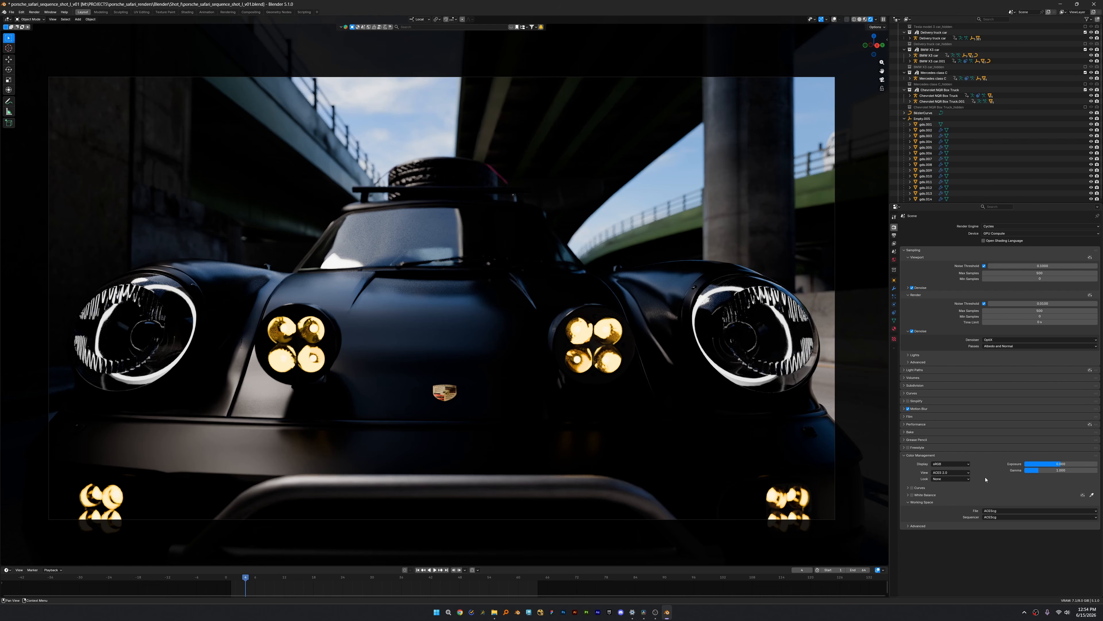
Set the render output's file format to OpenEXR (.exr) and choose its color depth
key(ctrl+Tab)
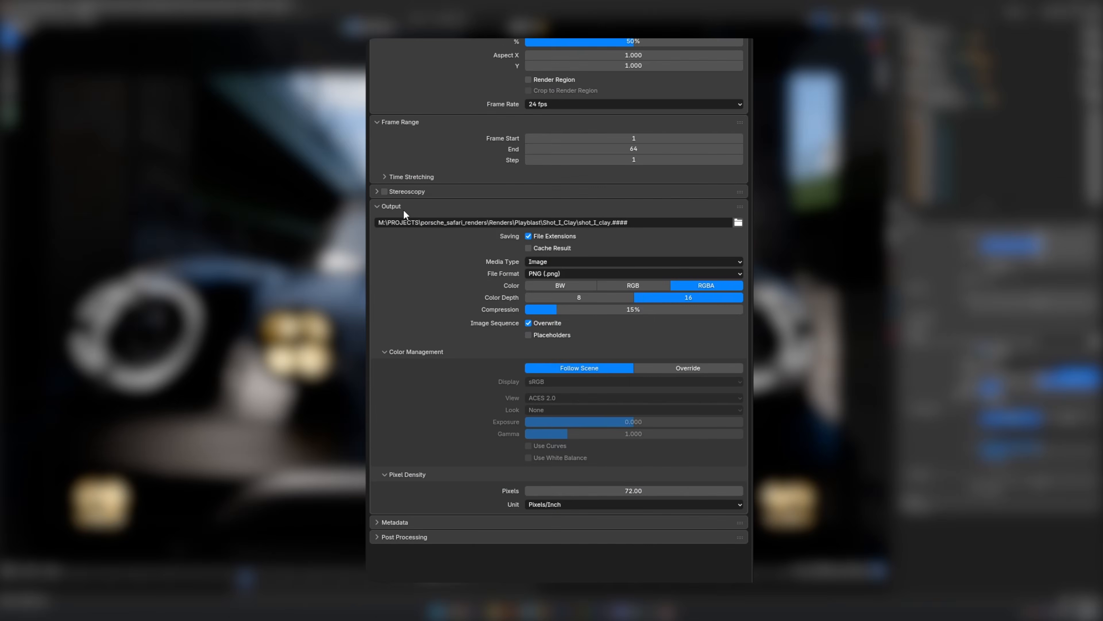
click(994, 368)
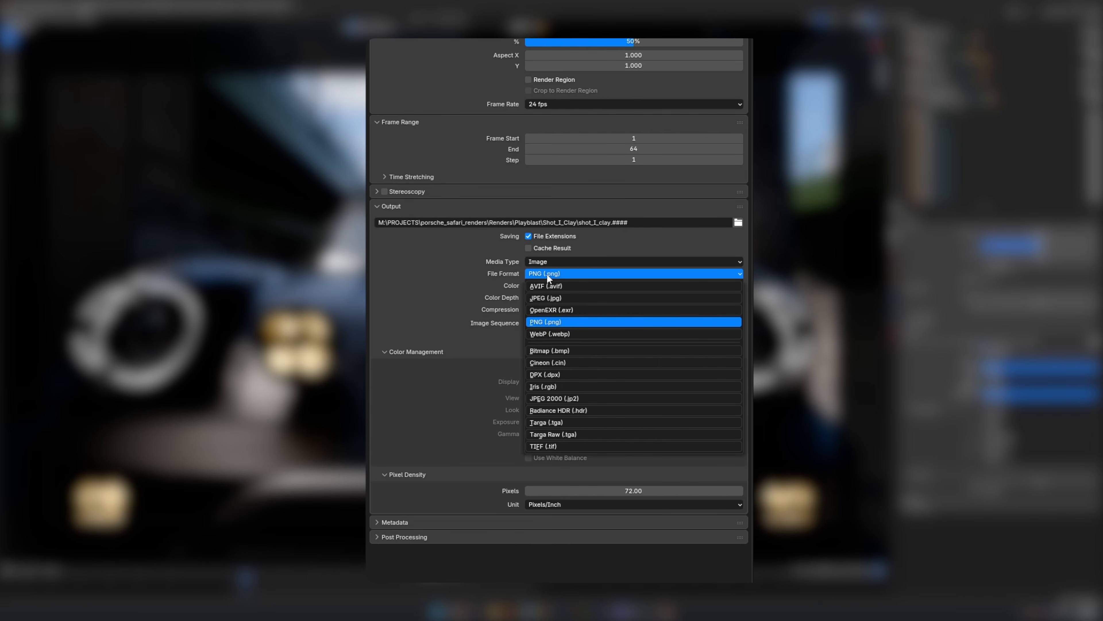
click(655, 309)
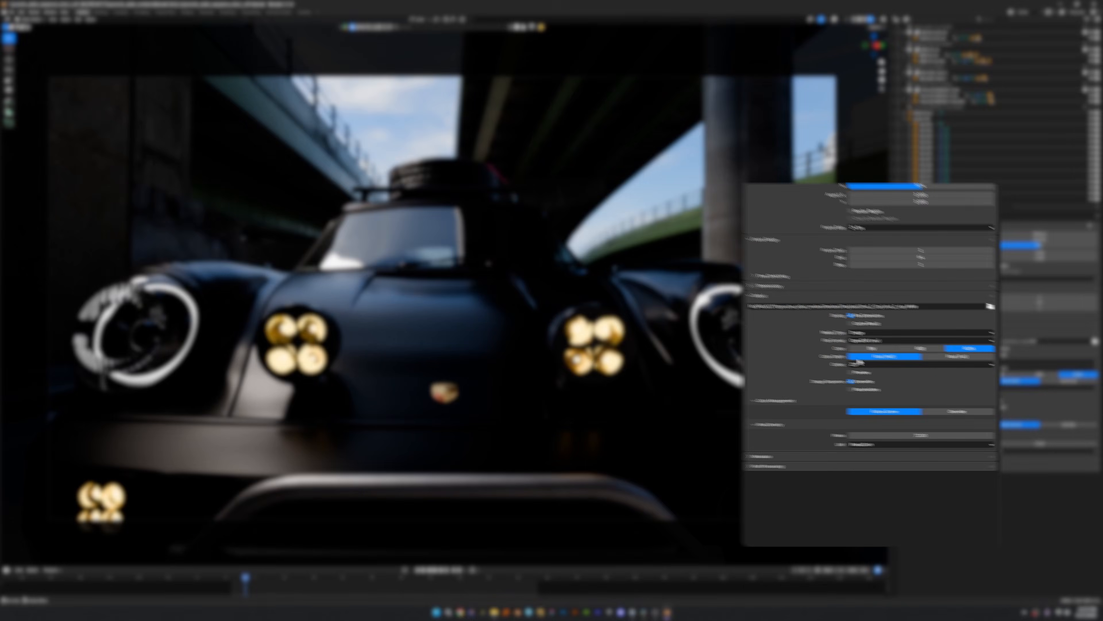
click(685, 296)
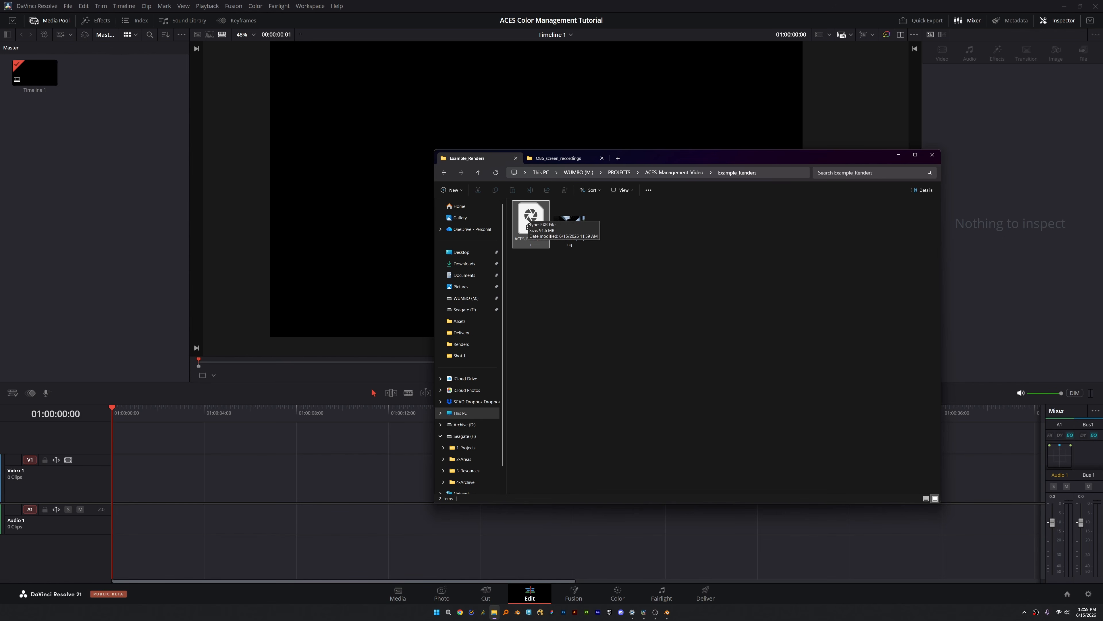
In DaVinci Resolve, place ACES_Example.exr at the start of the Video 1 track and open the Color page
drag(528, 221, 141, 489)
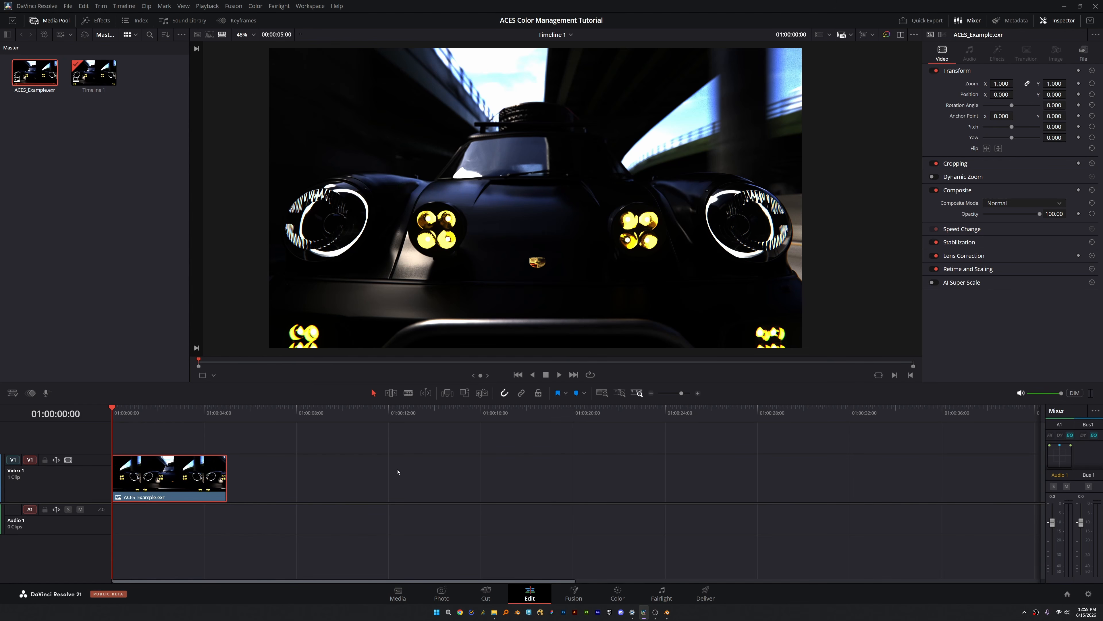
click(624, 591)
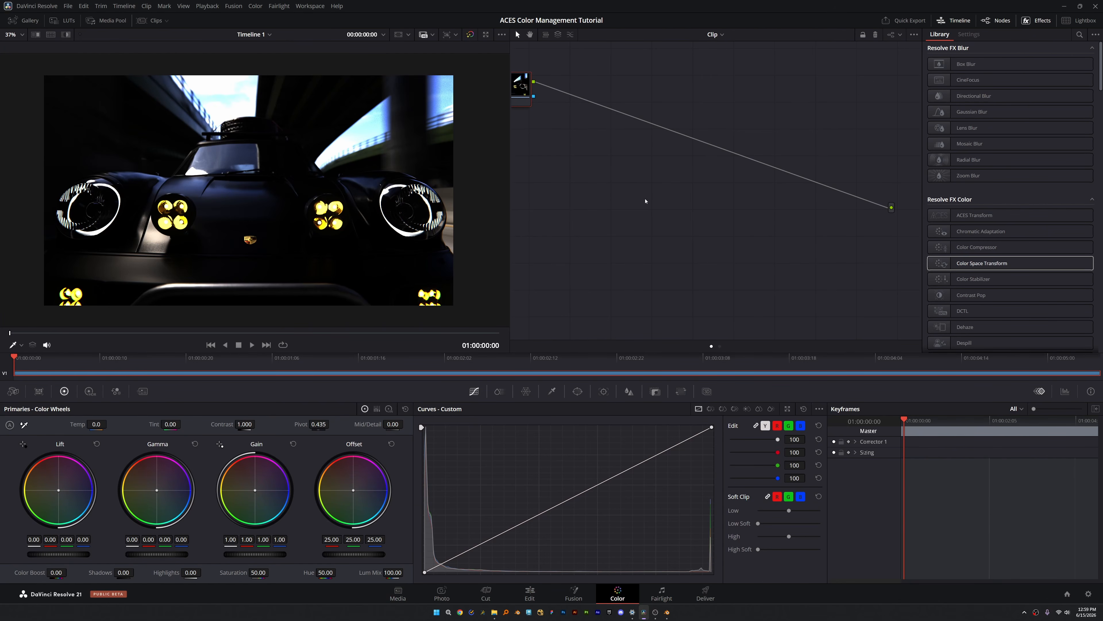
click(999, 21)
click(1001, 21)
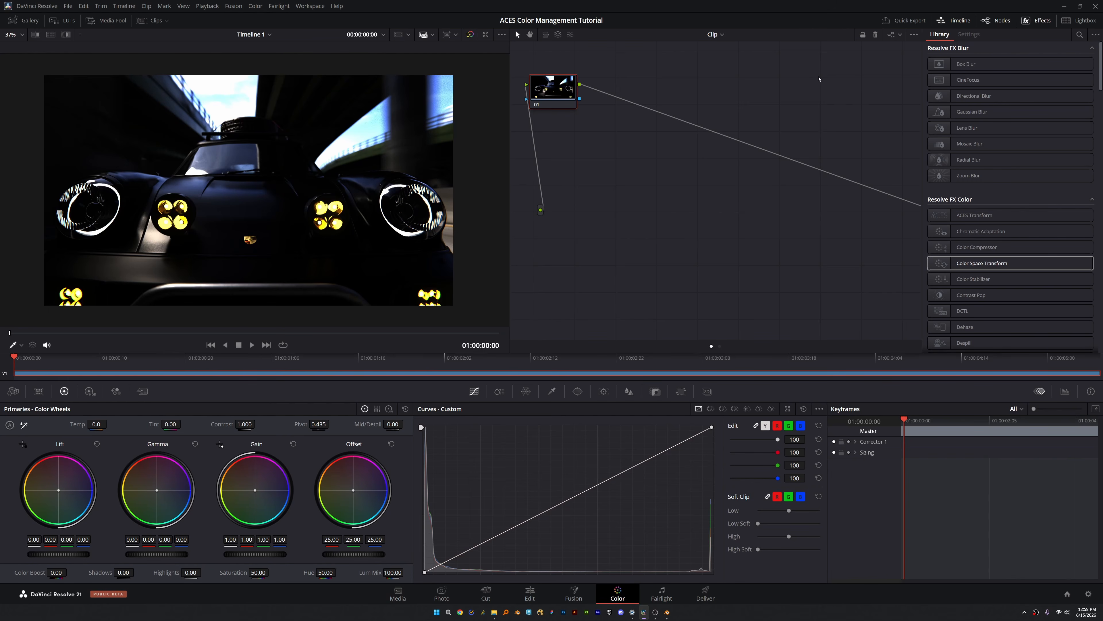
Reposition node 01 in the clip's node graph and add four serial nodes after it
drag(551, 107, 590, 133)
drag(646, 189, 631, 181)
drag(559, 115, 564, 137)
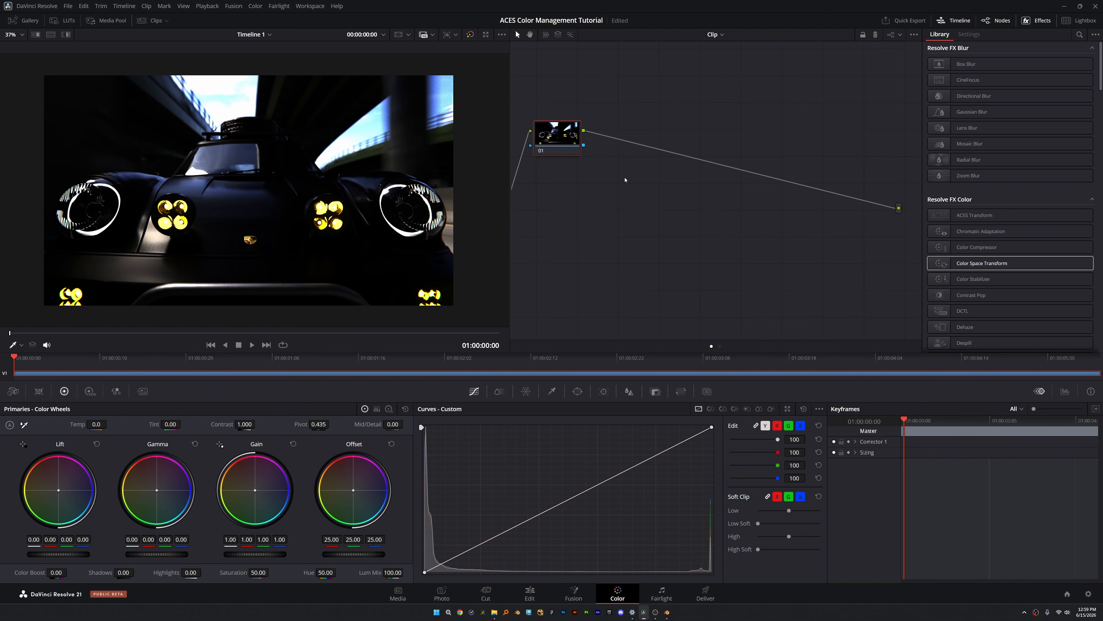
key(alt+s)
key(alt+s)
key(alt+s)
key(alt+s)
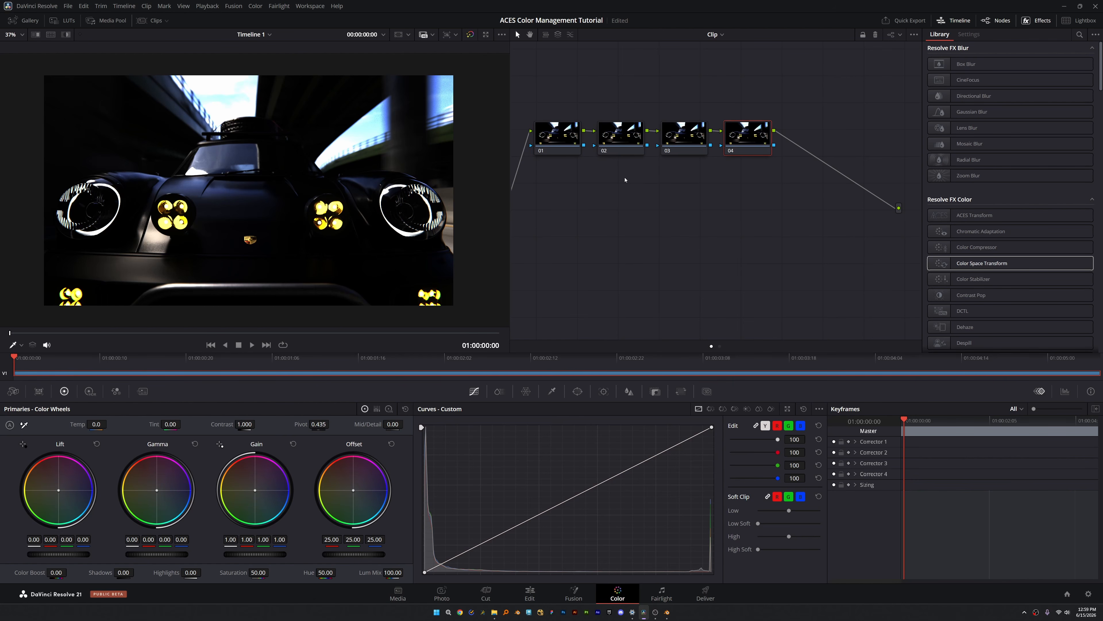
Arrange the node graph with nodes 02, 03 and 04 in a lower row between the raised nodes 01 and 05
drag(629, 192, 758, 220)
drag(590, 150, 583, 150)
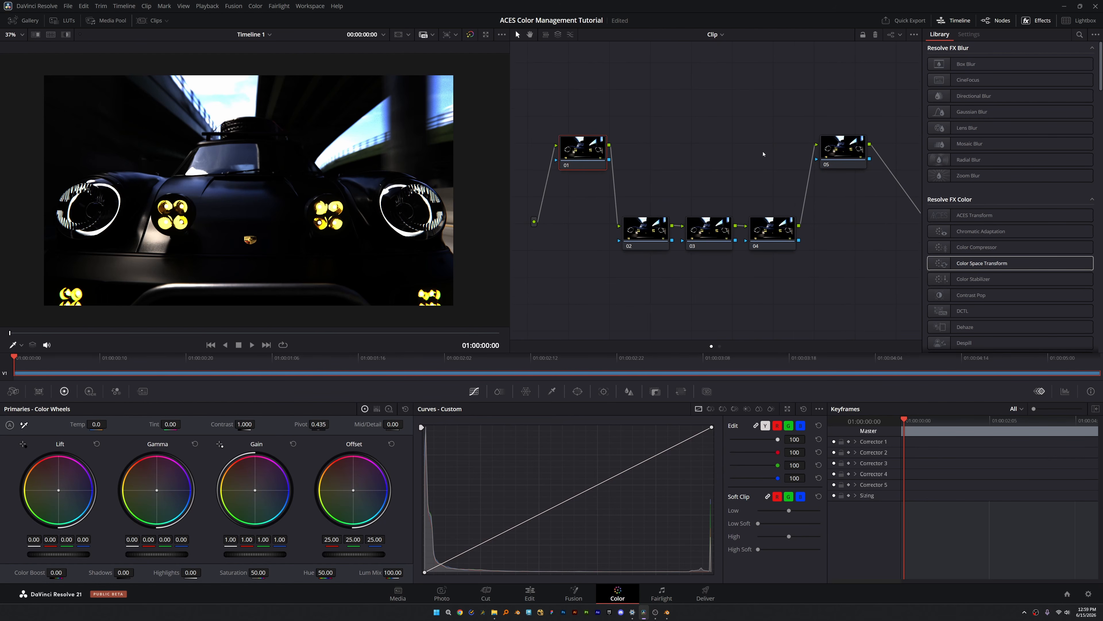
drag(835, 154, 849, 152)
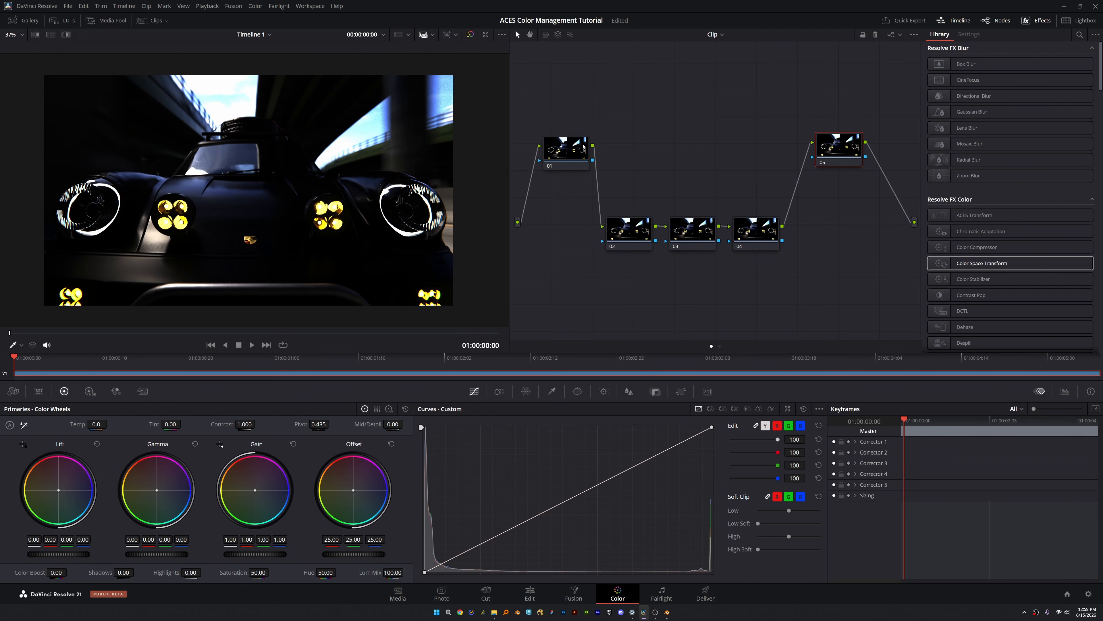
Apply the Color Space Transform effect to node 01
click(568, 153)
double_click(1042, 21)
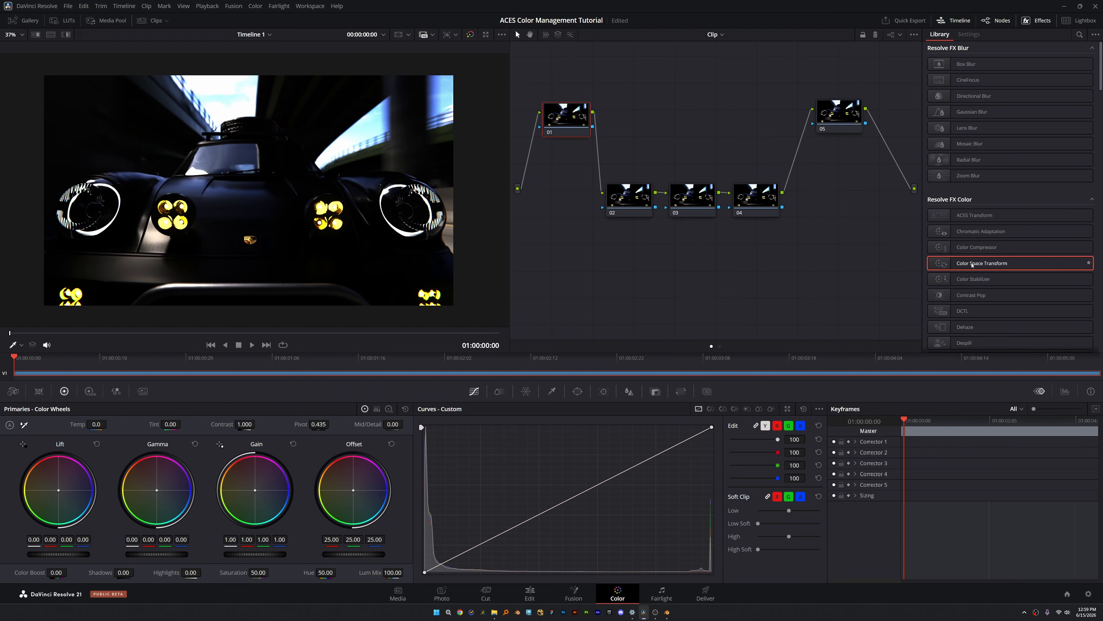
drag(973, 263, 575, 123)
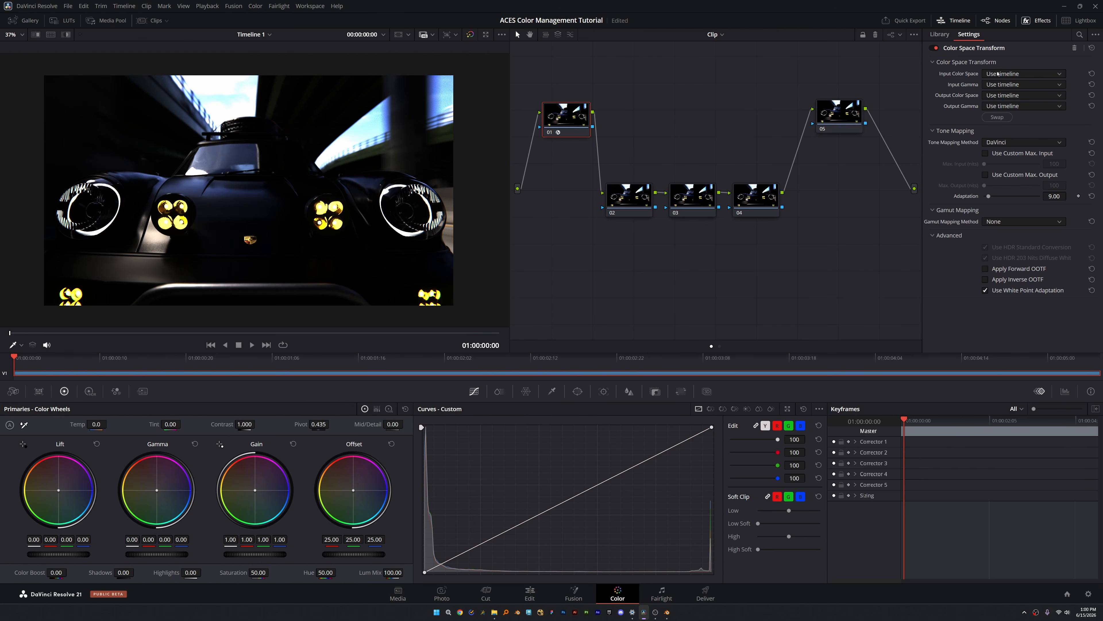
Set node 01's transform to input color space ACES (AP1) and input gamma Linear
click(998, 74)
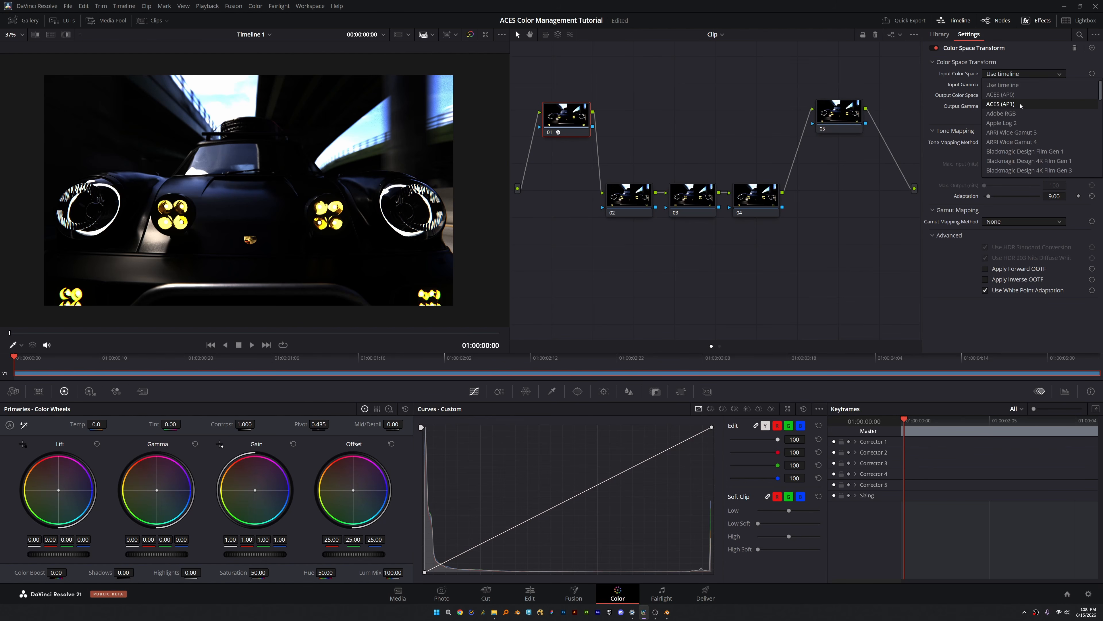
click(1001, 105)
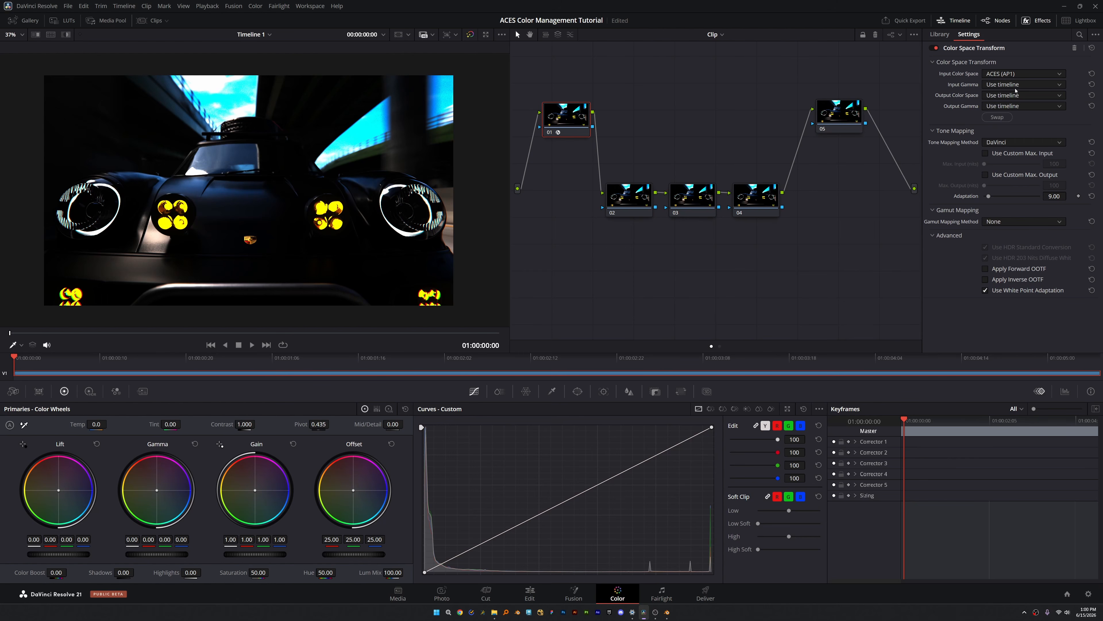
click(1016, 86)
scroll(1025, 108, down, 6)
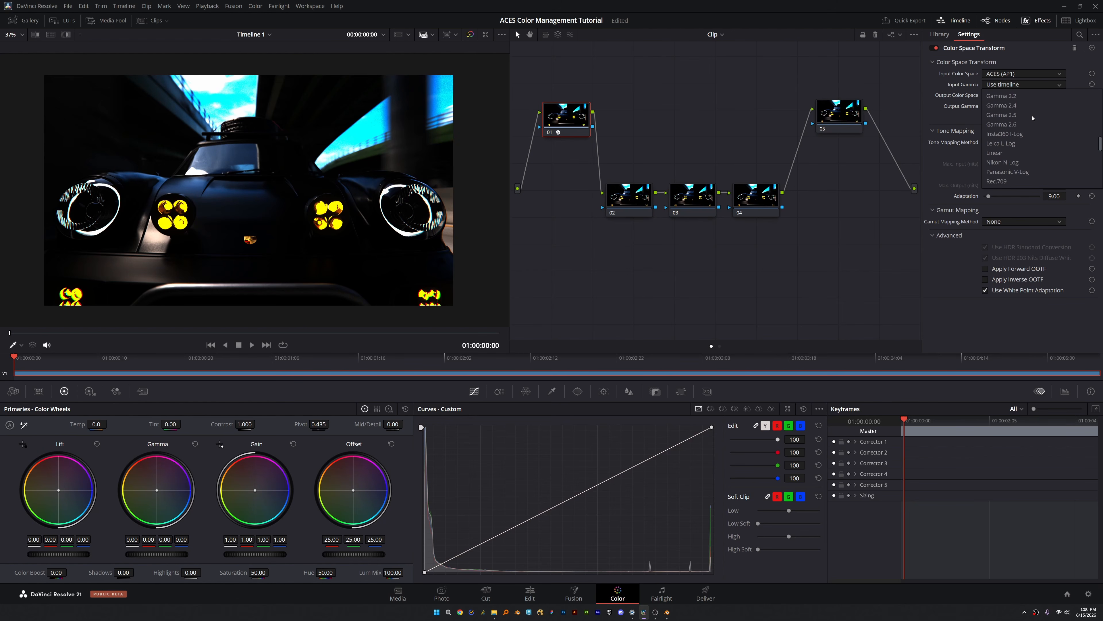
click(1017, 126)
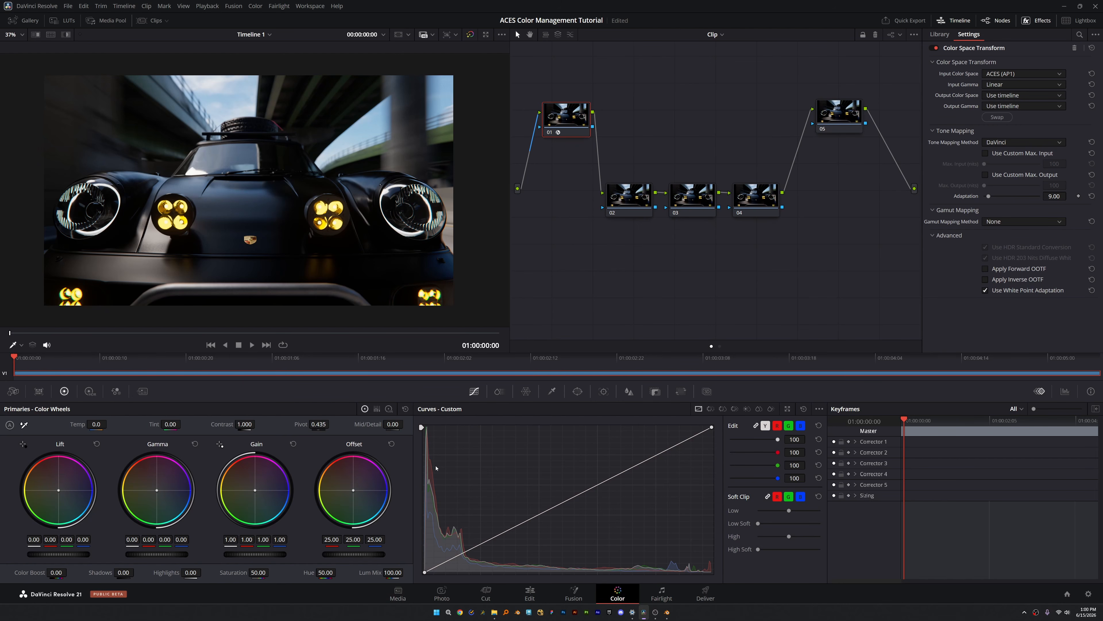
click(1003, 87)
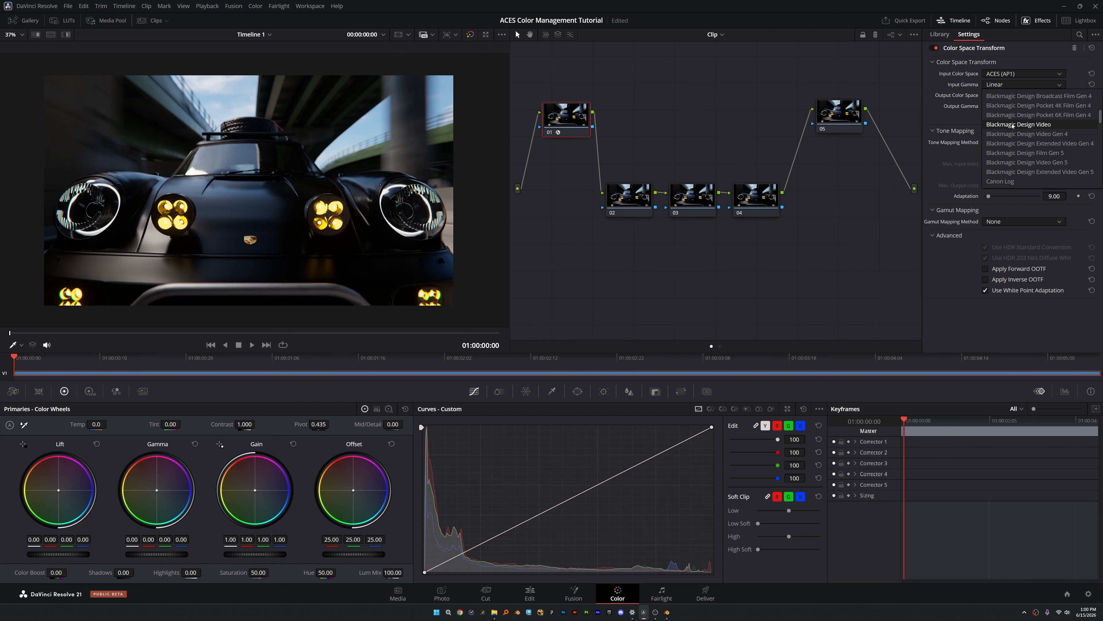
scroll(1013, 125, up, 5)
click(607, 129)
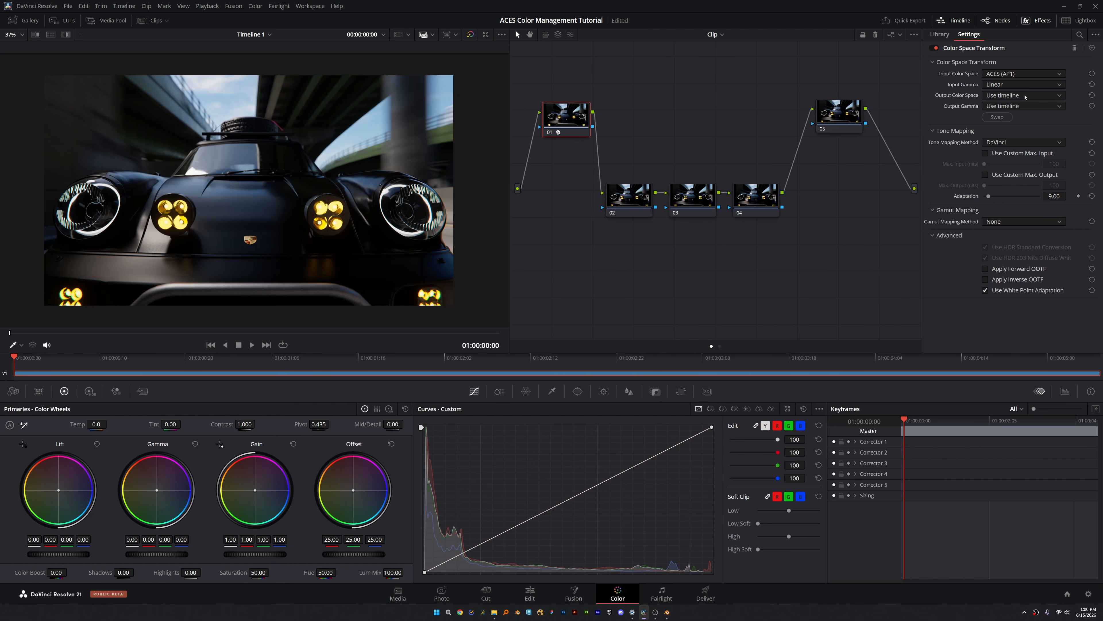
Set node 01's transform to output color space DaVinci Wide Gamut and output gamma DaVinci Intermediate
click(1025, 95)
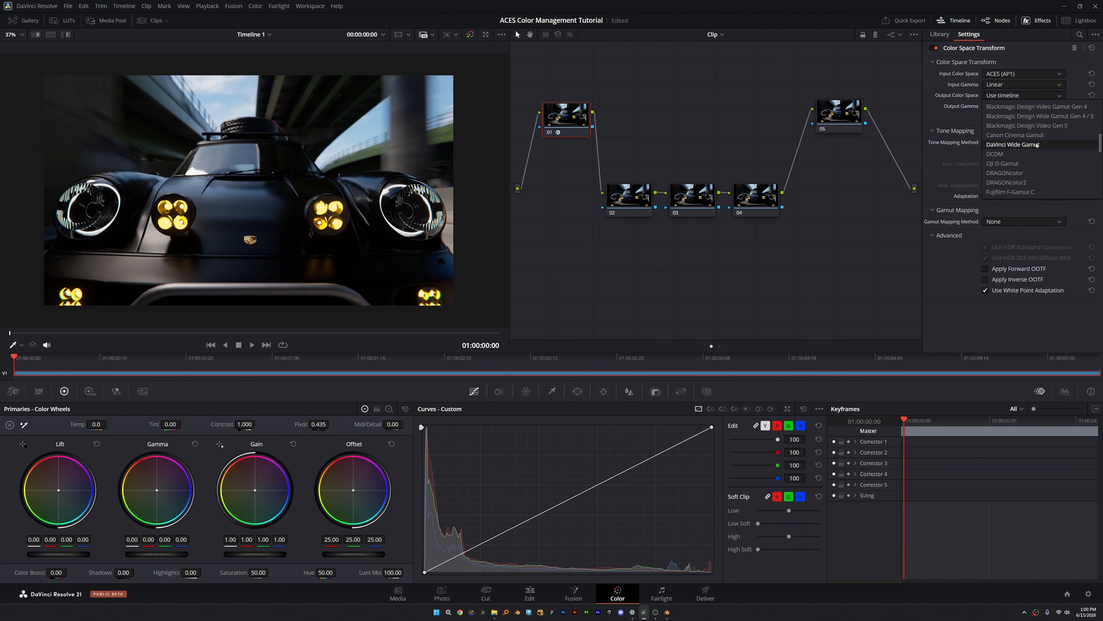
click(1037, 145)
click(1023, 106)
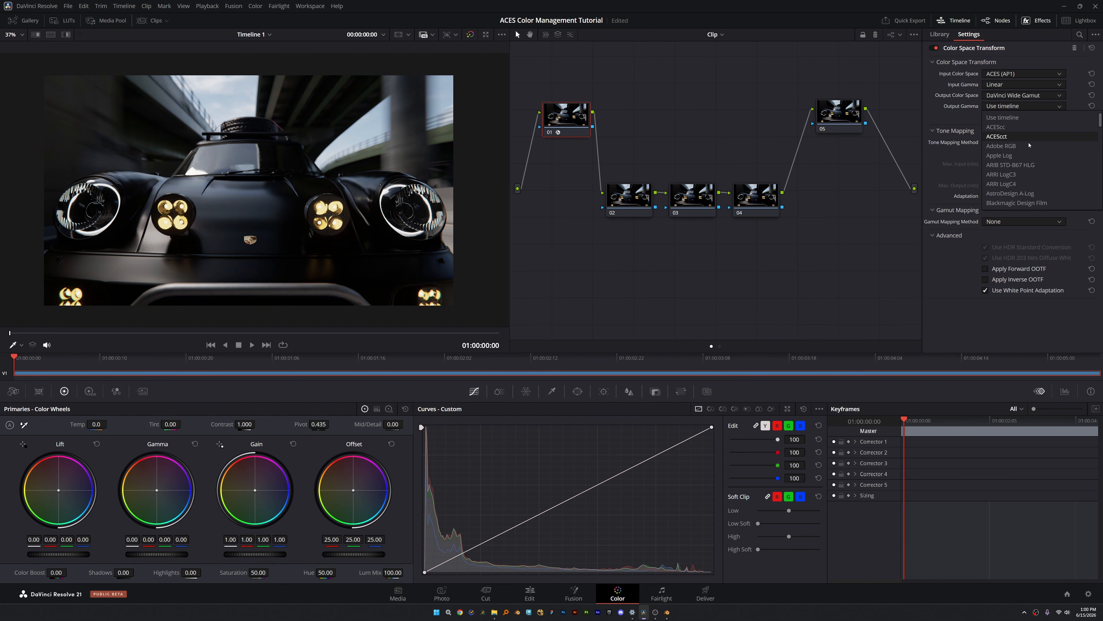
scroll(1030, 148, down, 5)
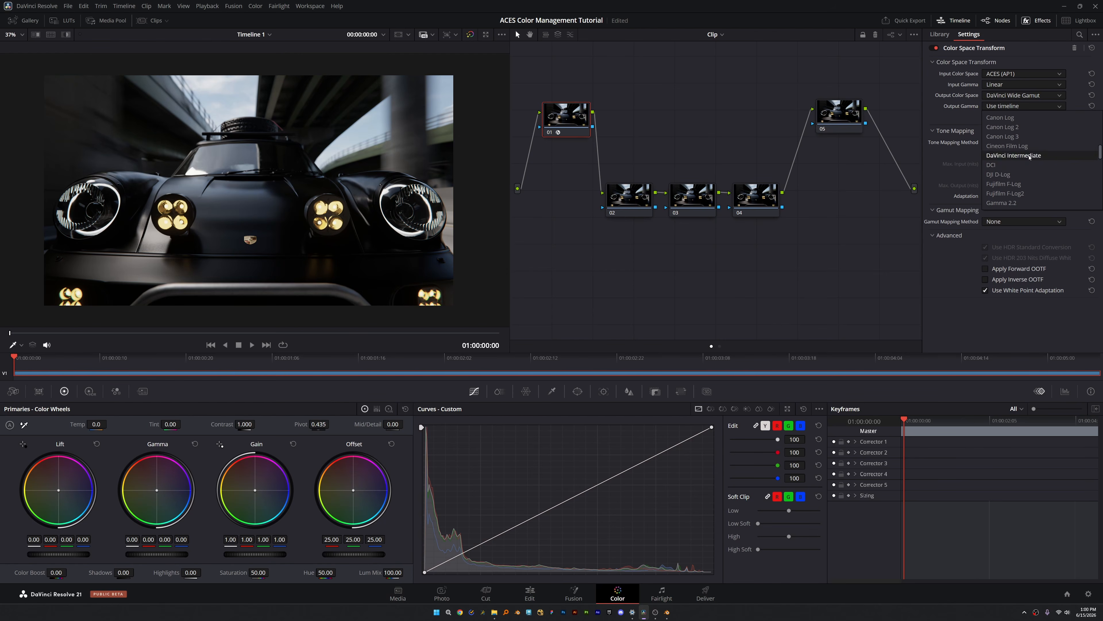
click(1014, 155)
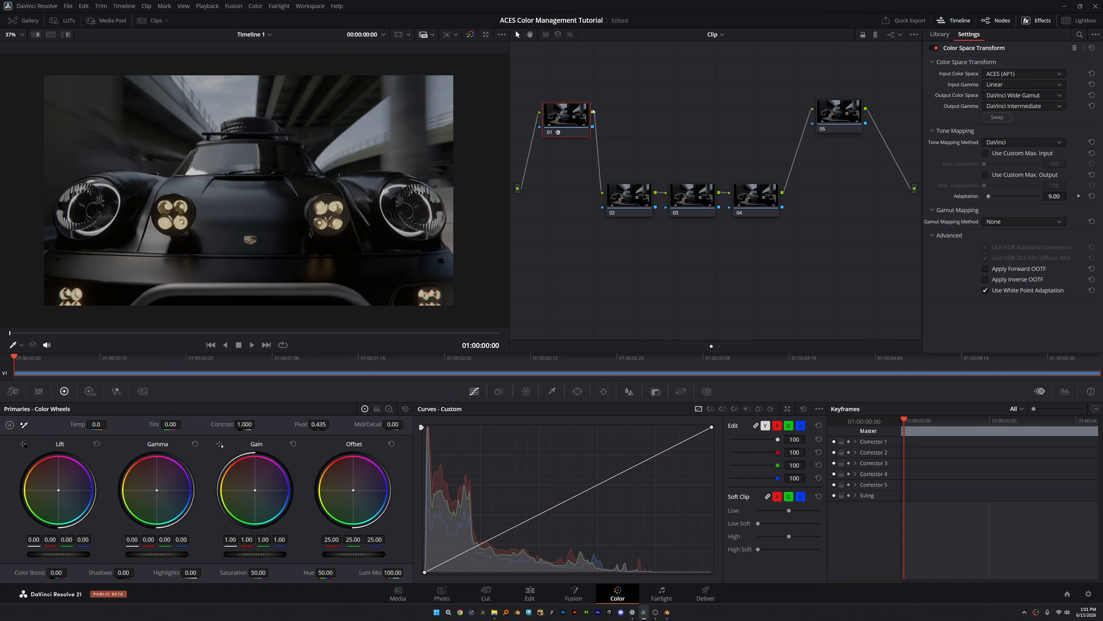
key(ctrl+s)
Apply the Color Space Transform effect to node 05 and check node 01's transform settings for reference
click(840, 124)
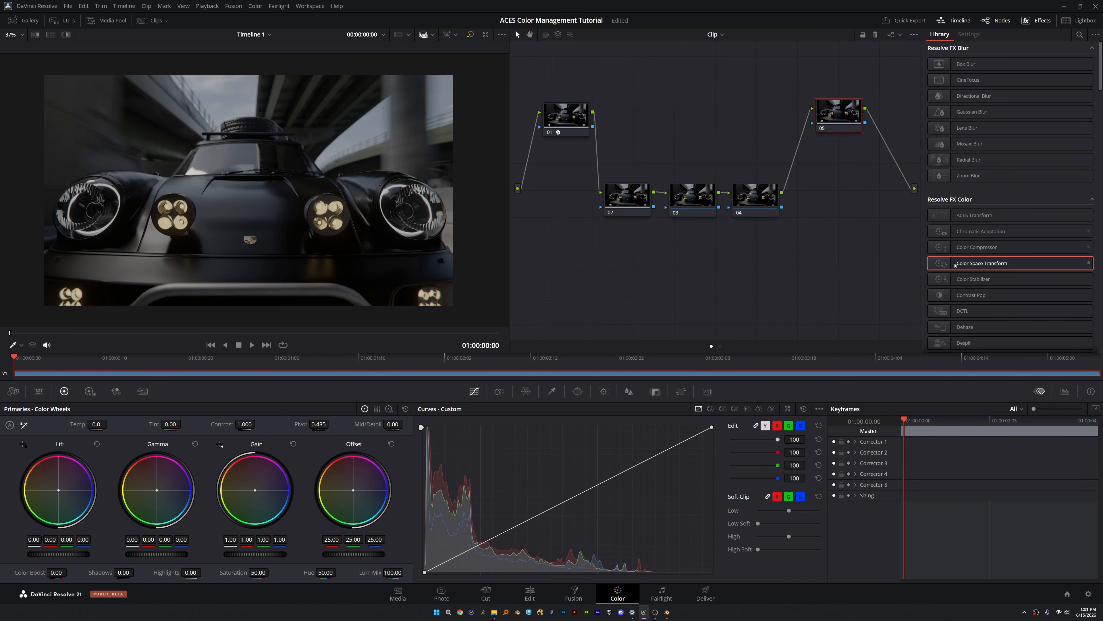
drag(981, 262, 838, 114)
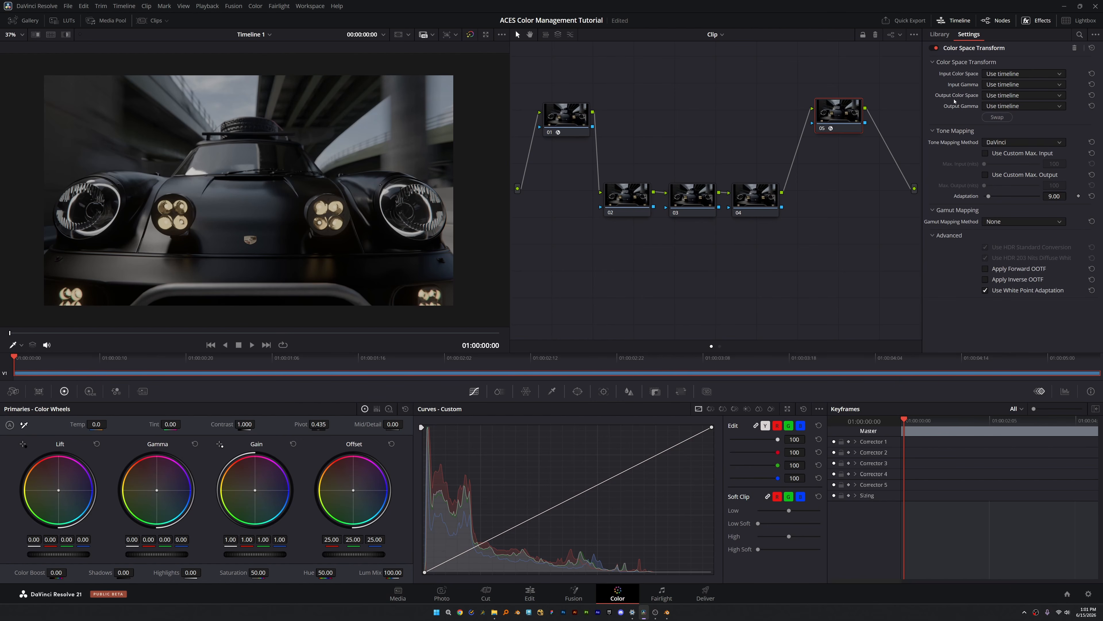
click(551, 117)
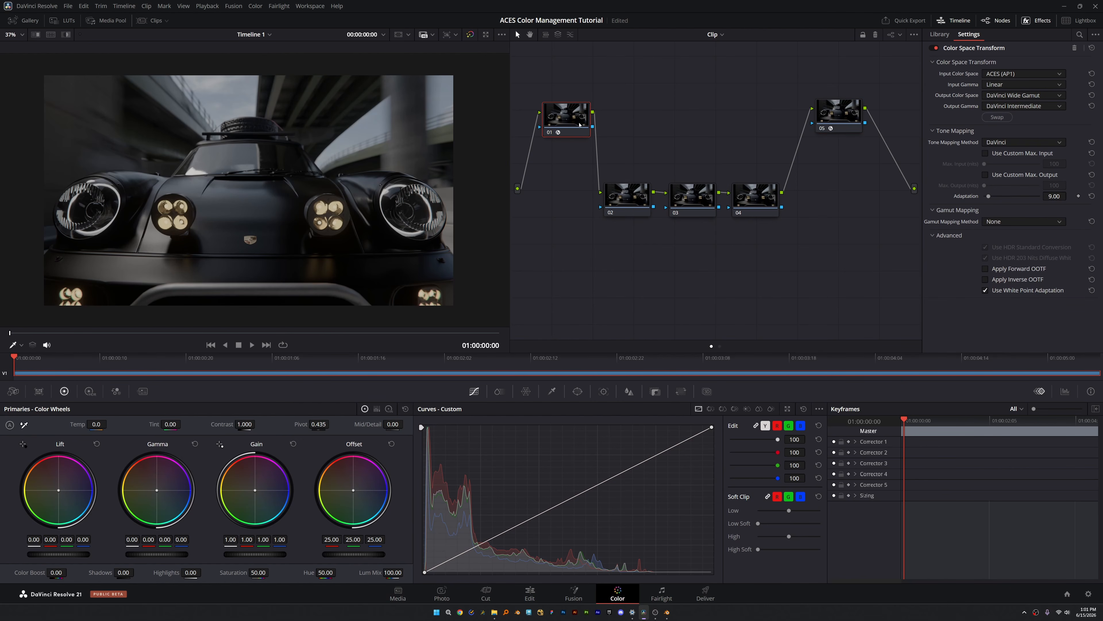
Set node 05's transform to input color space DaVinci Wide Gamut and input gamma DaVinci Intermediate
click(838, 114)
click(1007, 74)
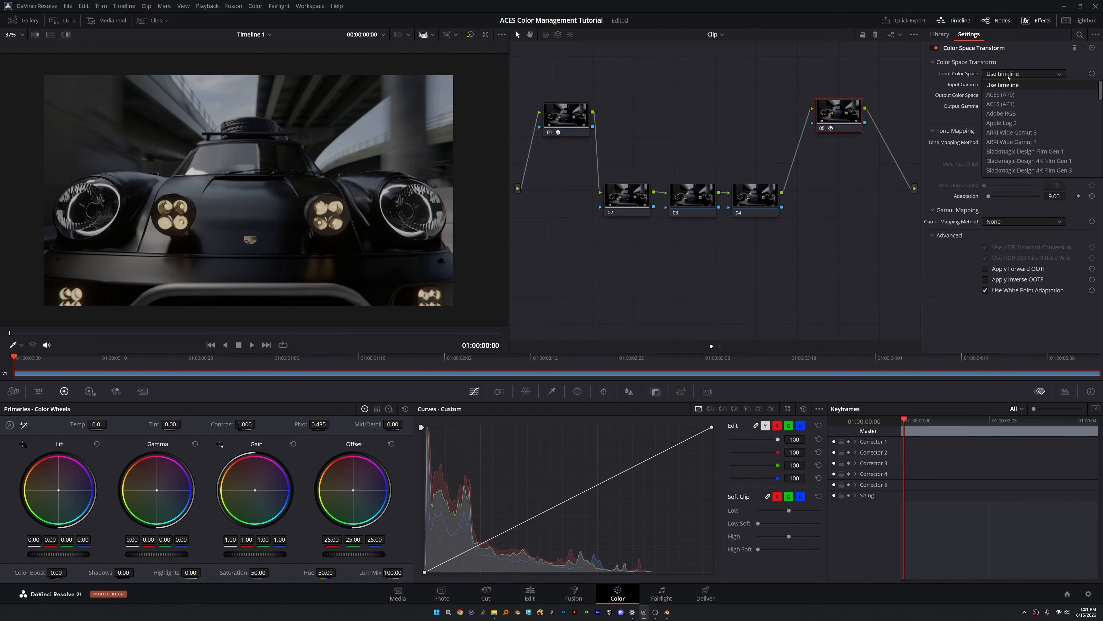
scroll(1011, 127, down, 5)
click(1011, 124)
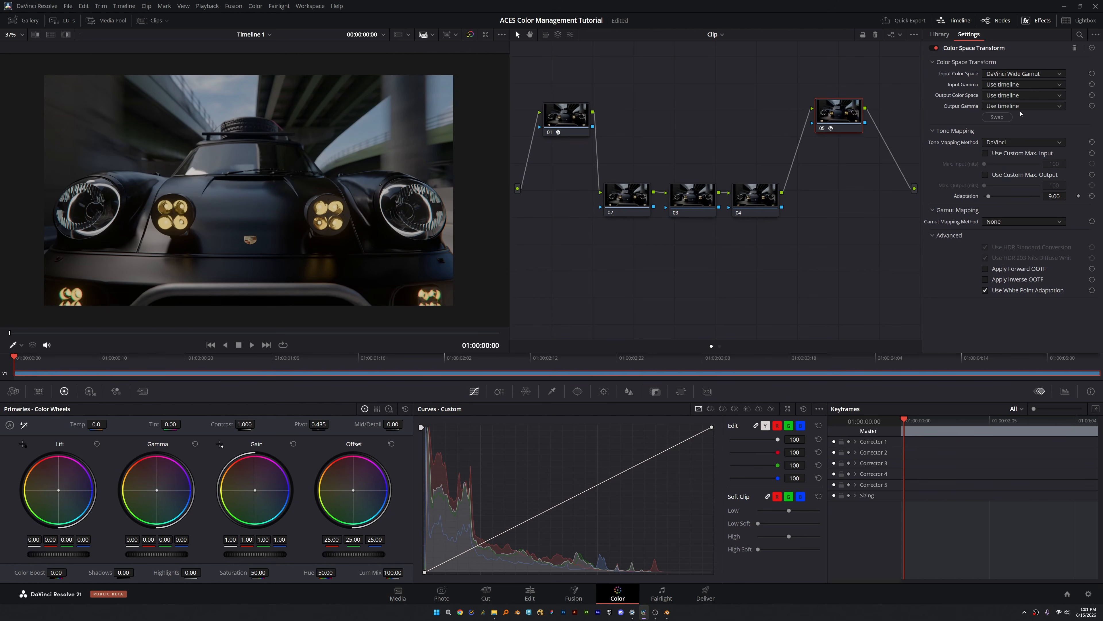
click(1020, 85)
scroll(1023, 143, down, 4)
click(1024, 163)
Set node 05's transform to output color space Rec.709 and output gamma Rec.709
click(994, 96)
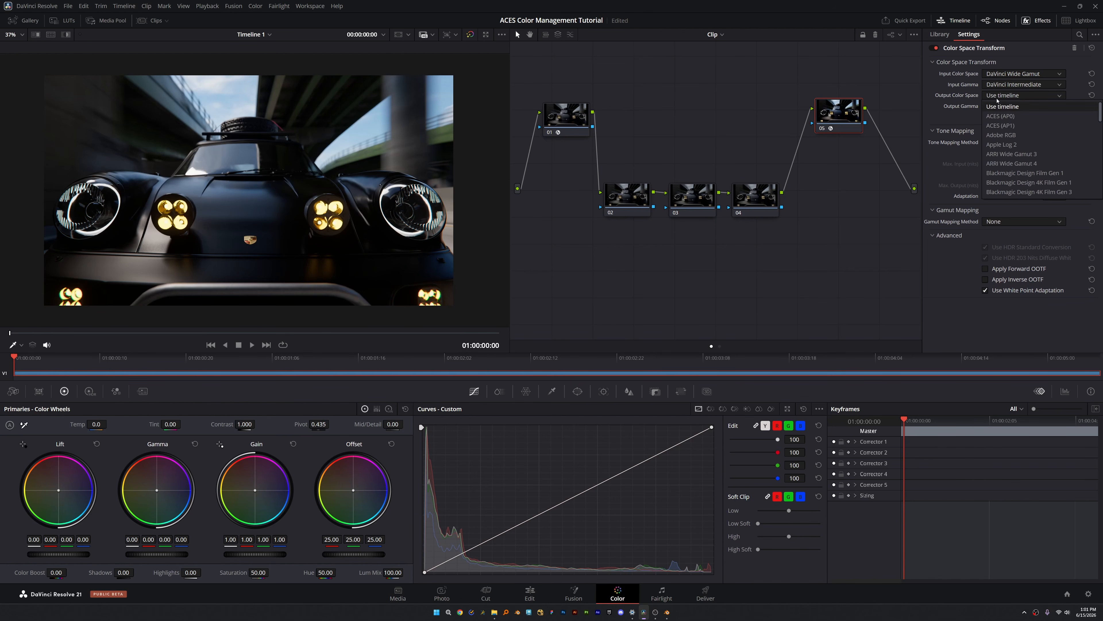
scroll(1005, 139, down, 3)
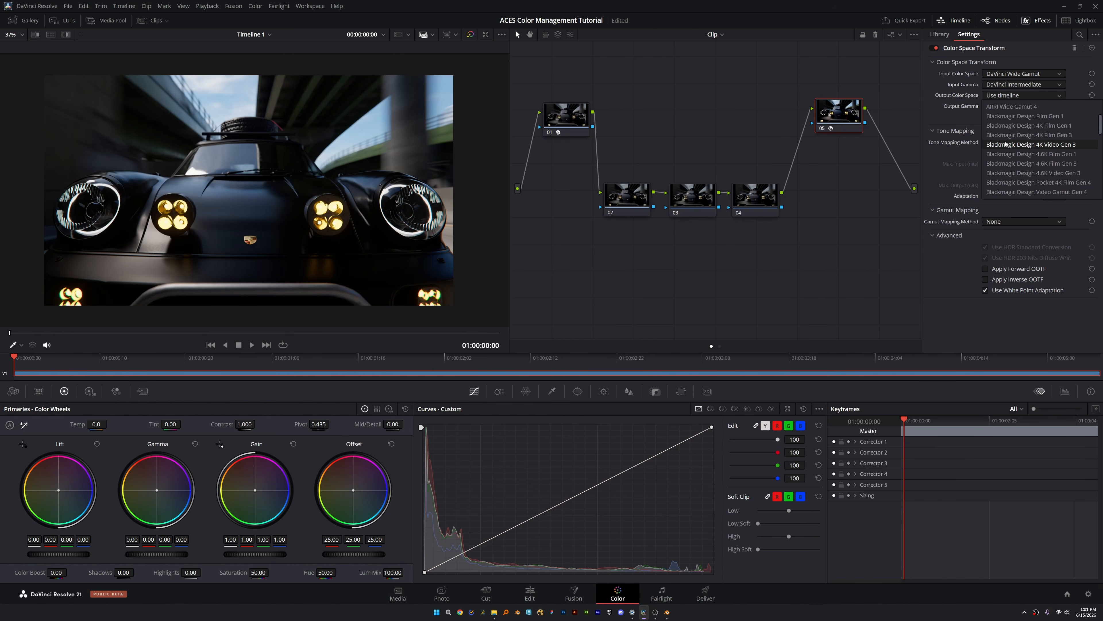
scroll(1012, 145, down, 5)
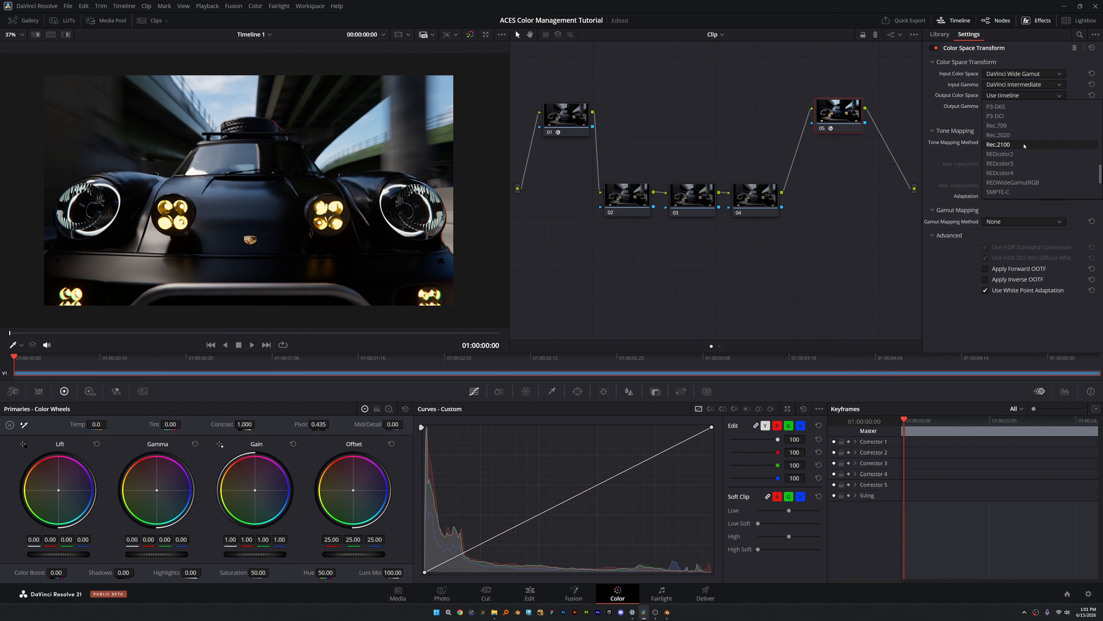
click(1003, 182)
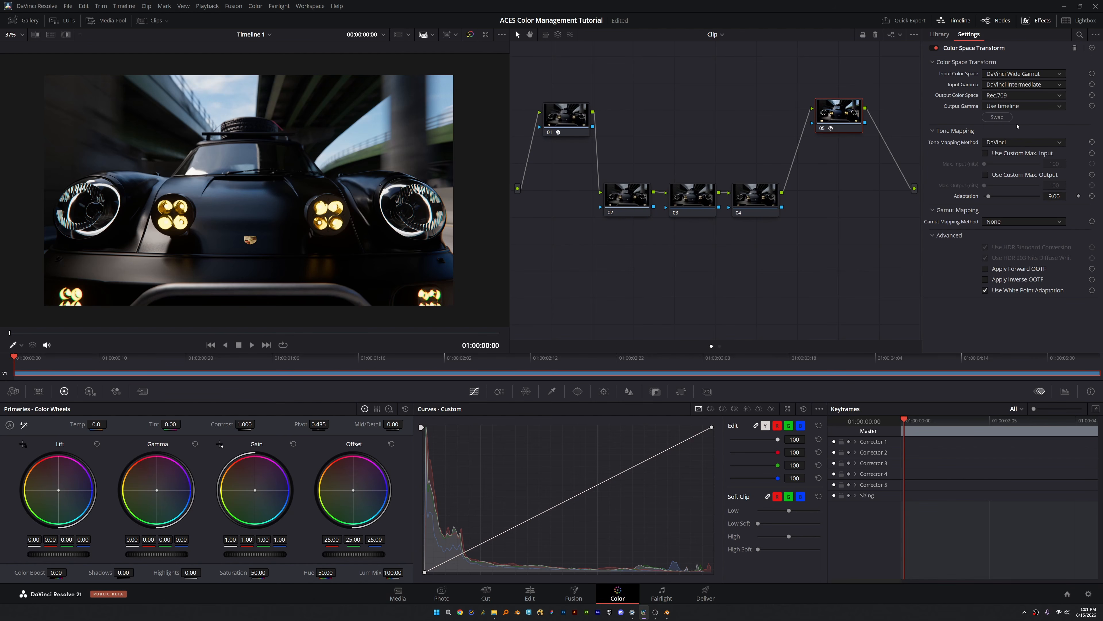
click(1021, 106)
scroll(1020, 154, down, 5)
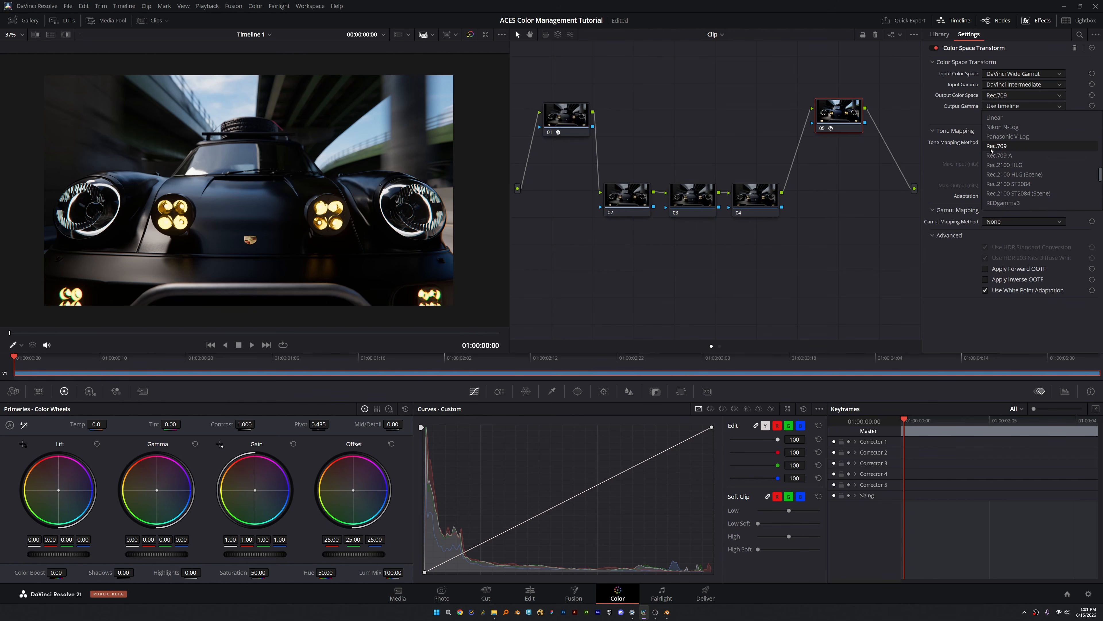
click(991, 146)
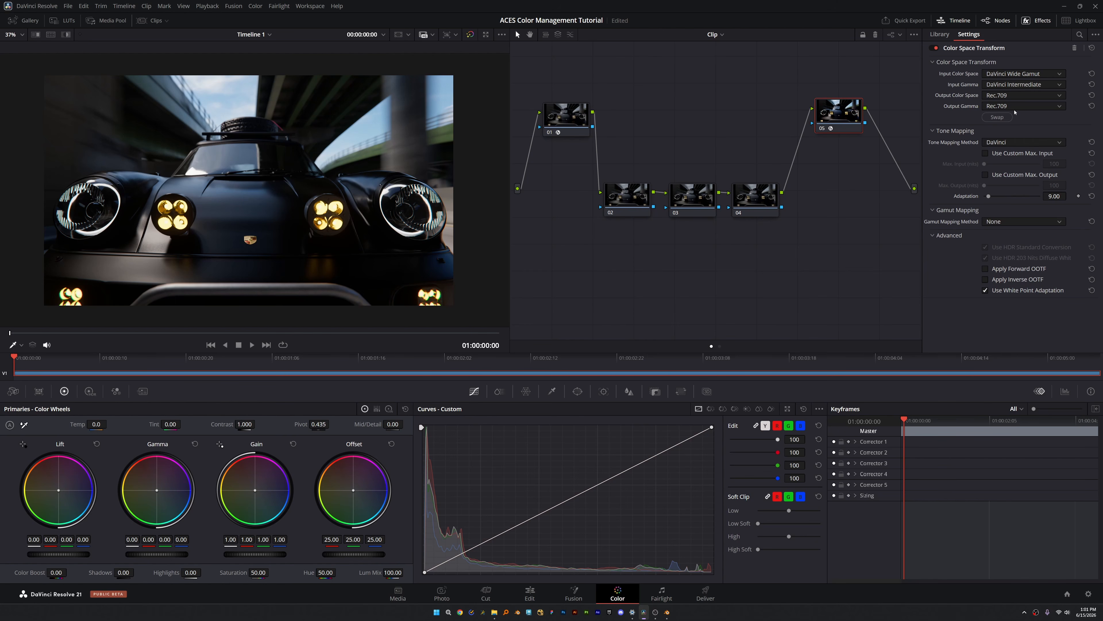
click(1015, 107)
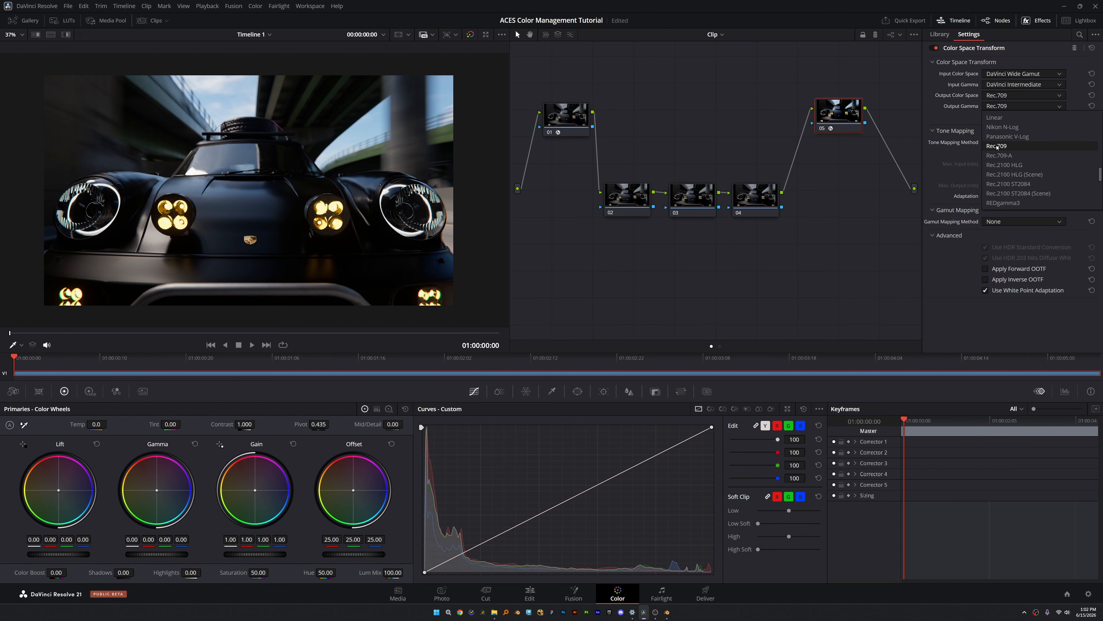
click(998, 146)
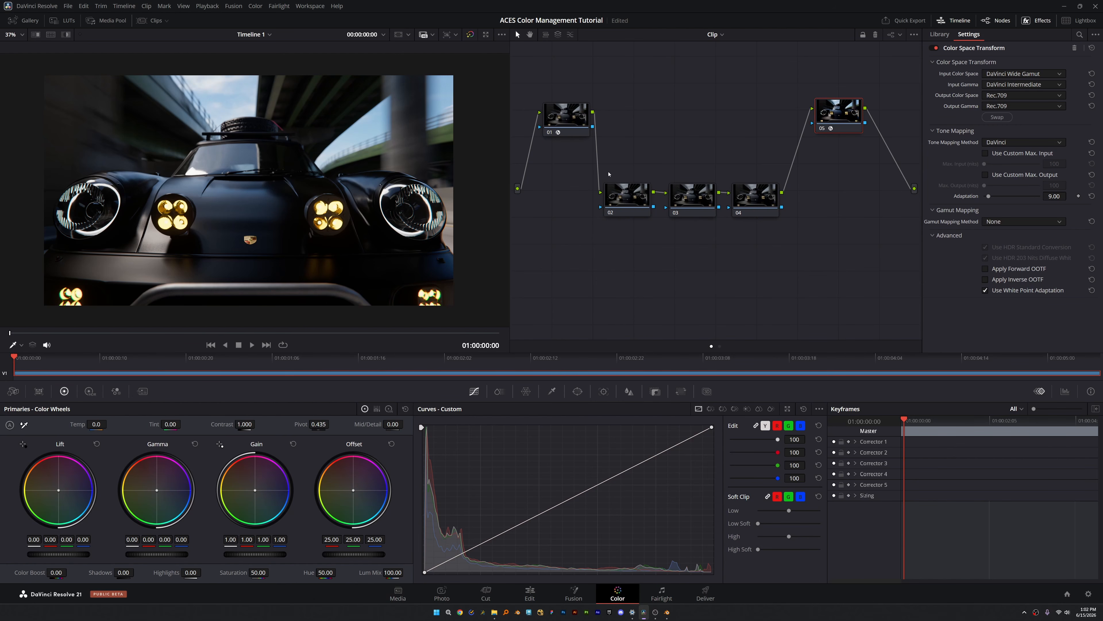
Shift nodes 02 to 04 slightly, then label node 02 "Main" and node 03 "Hue"
drag(608, 174, 767, 189)
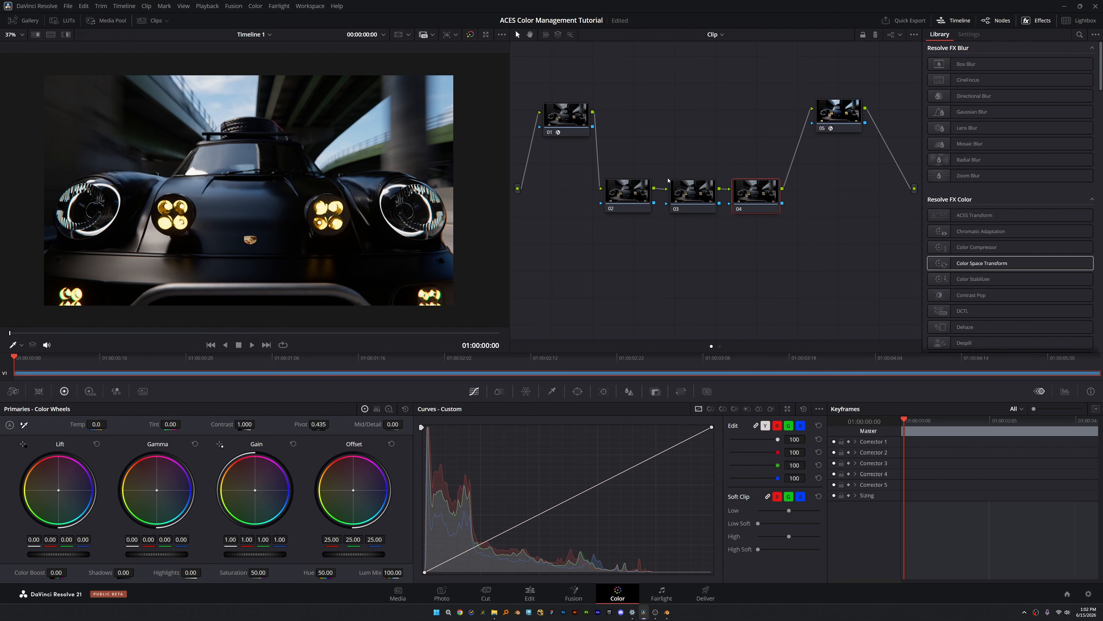
click(624, 192)
right_click(624, 191)
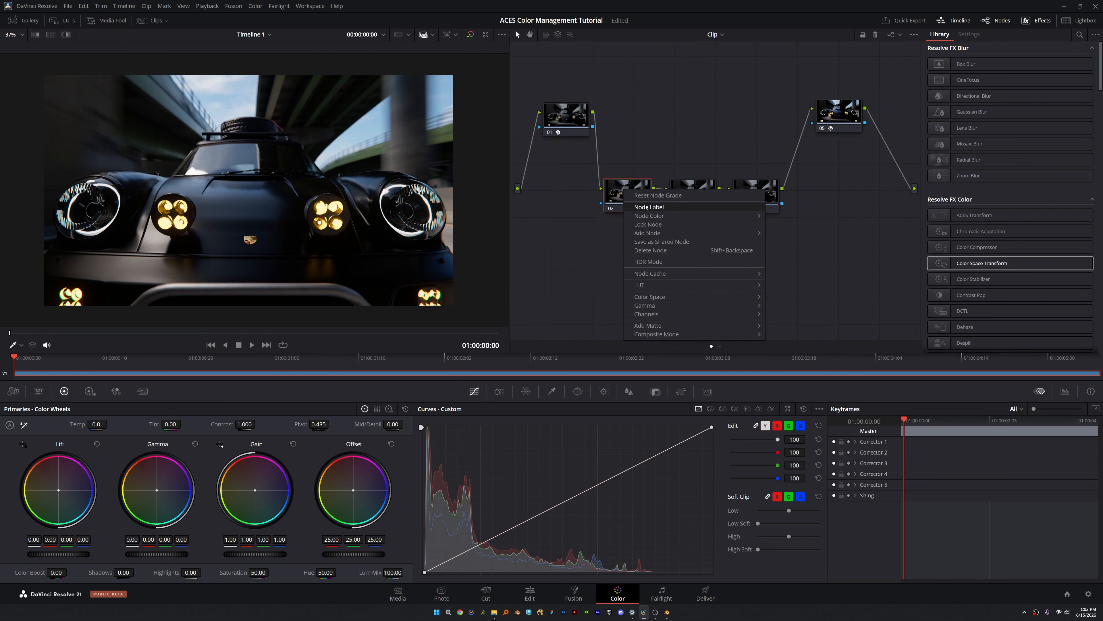
click(646, 208)
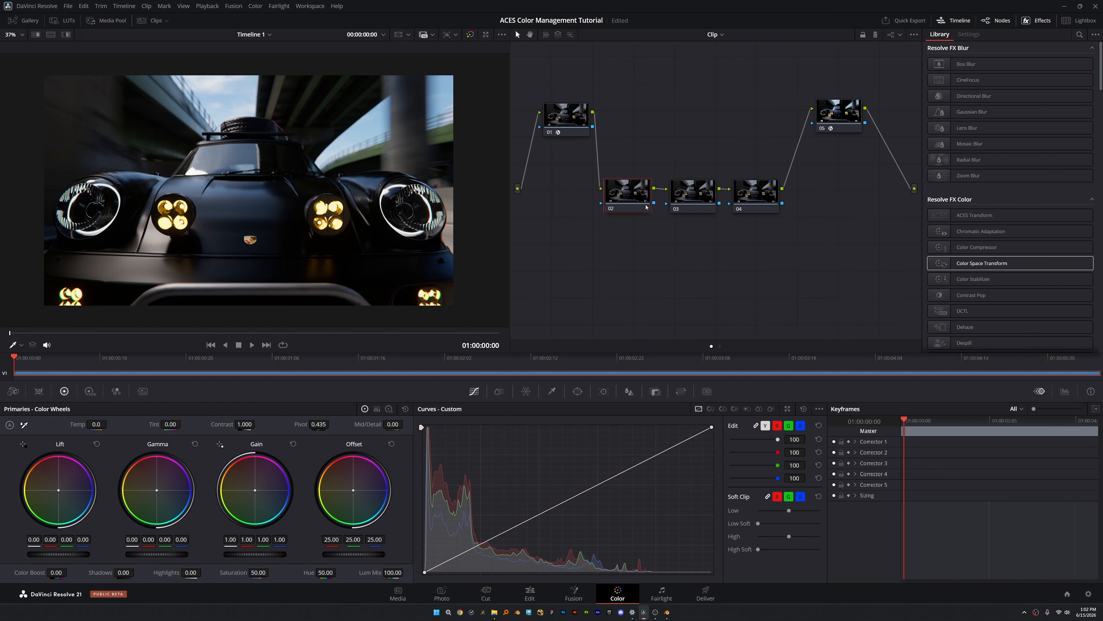
text(Main)
key(Return)
click(696, 202)
text(Hue)
key(Return)
Show the Hue node's Color Warper in Hue - Saturation mode and save the project
click(526, 392)
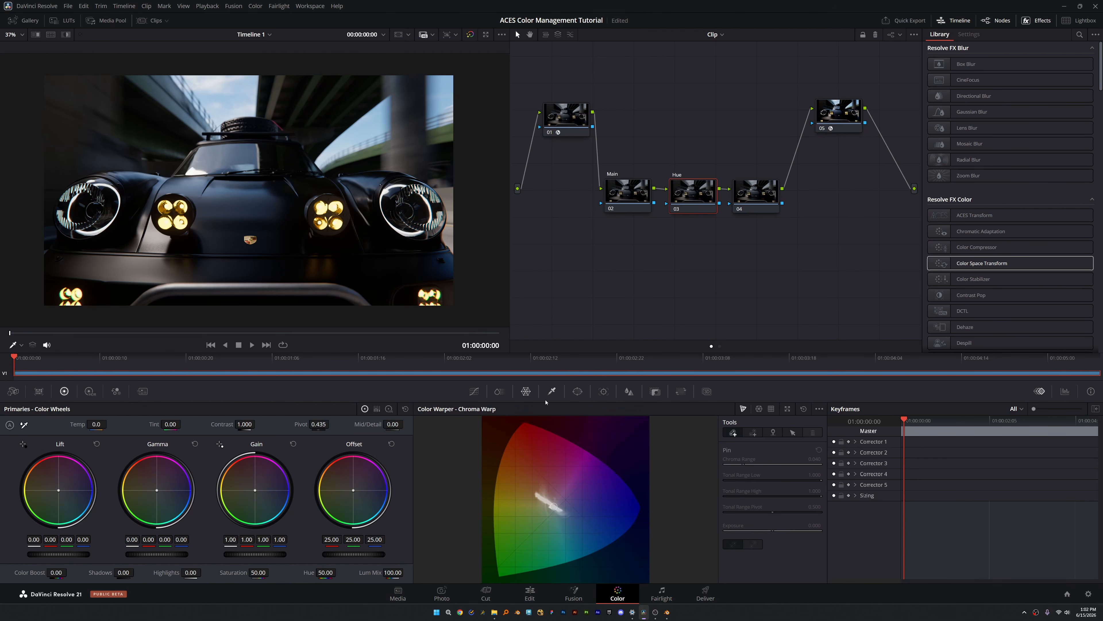
click(759, 409)
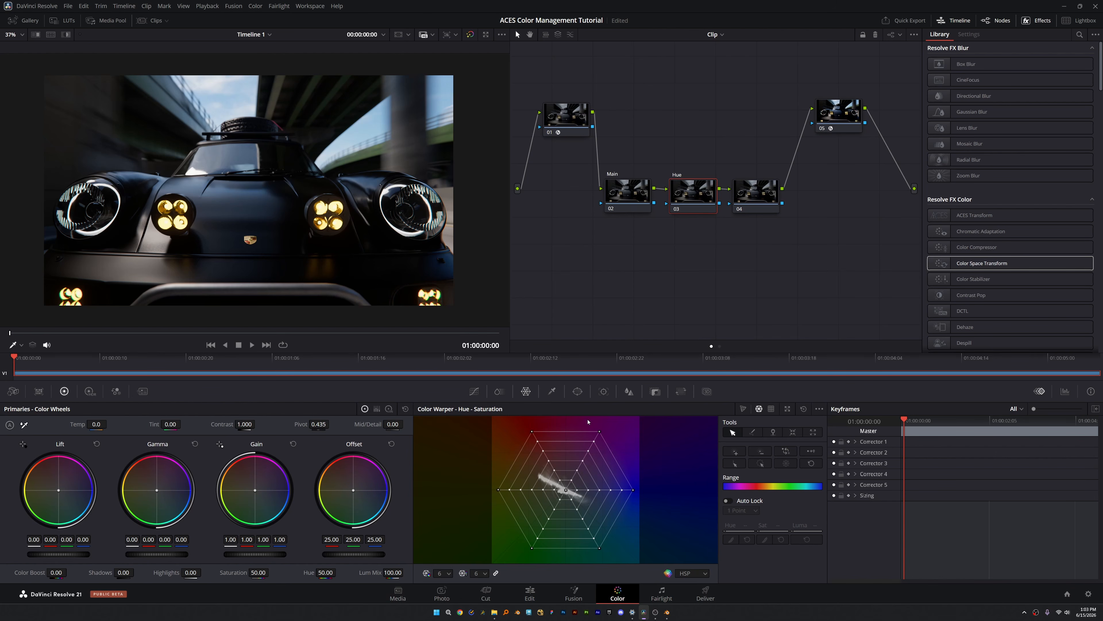
key(ctrl+s)
Label node 04 "Vignette"
drag(745, 225, 731, 242)
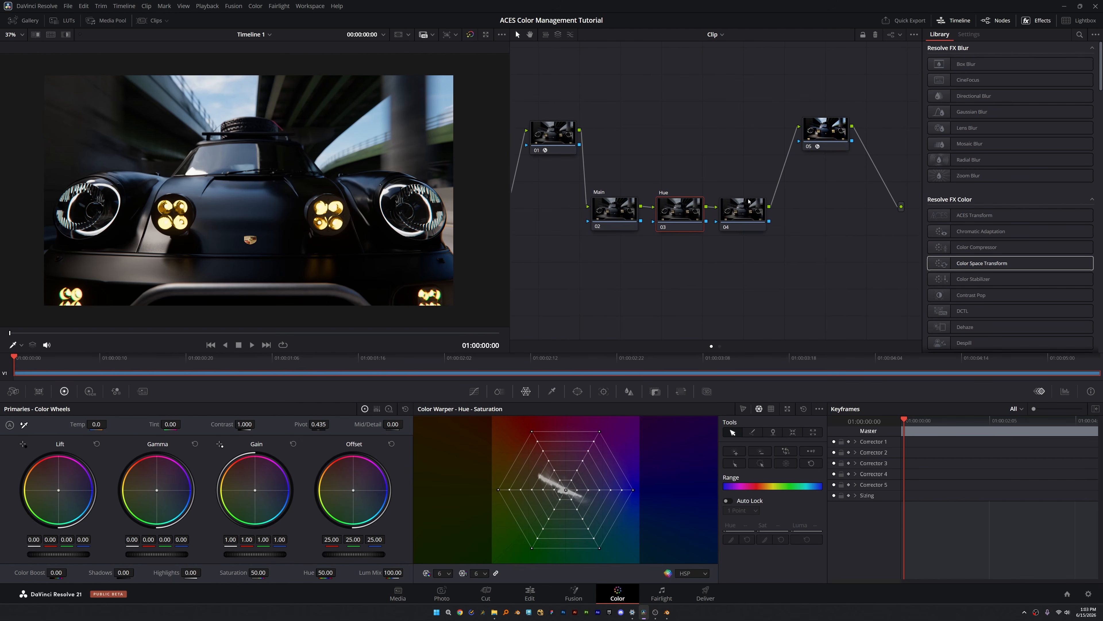
click(750, 199)
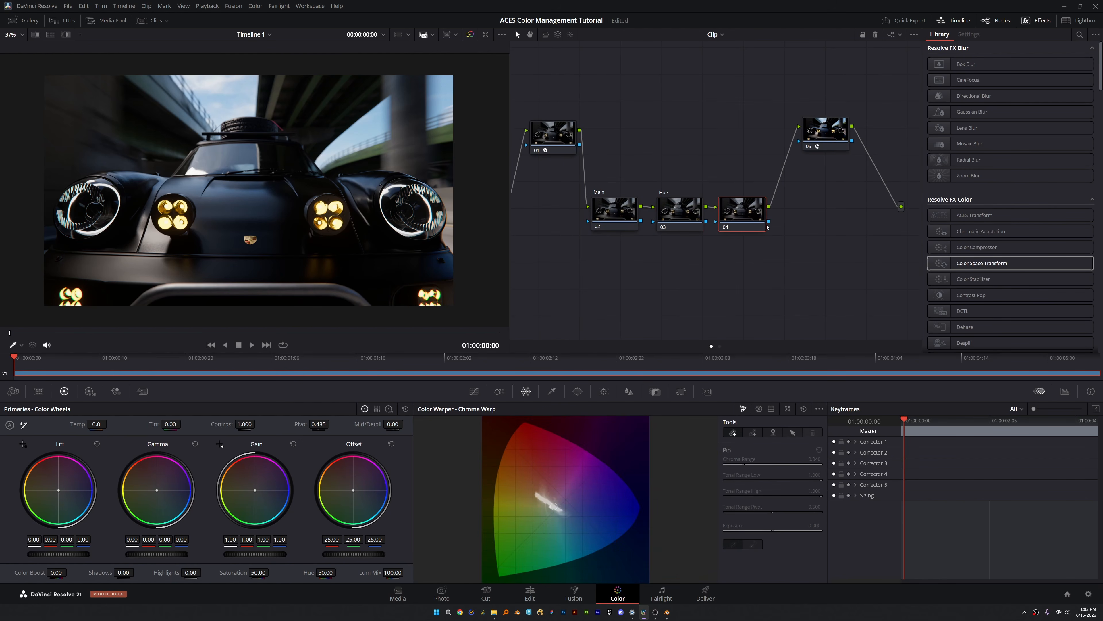
text(Vignette)
Shape the Main node's custom curve into a slight S by lowering a shadow point and adding midtone and highlight points
click(636, 216)
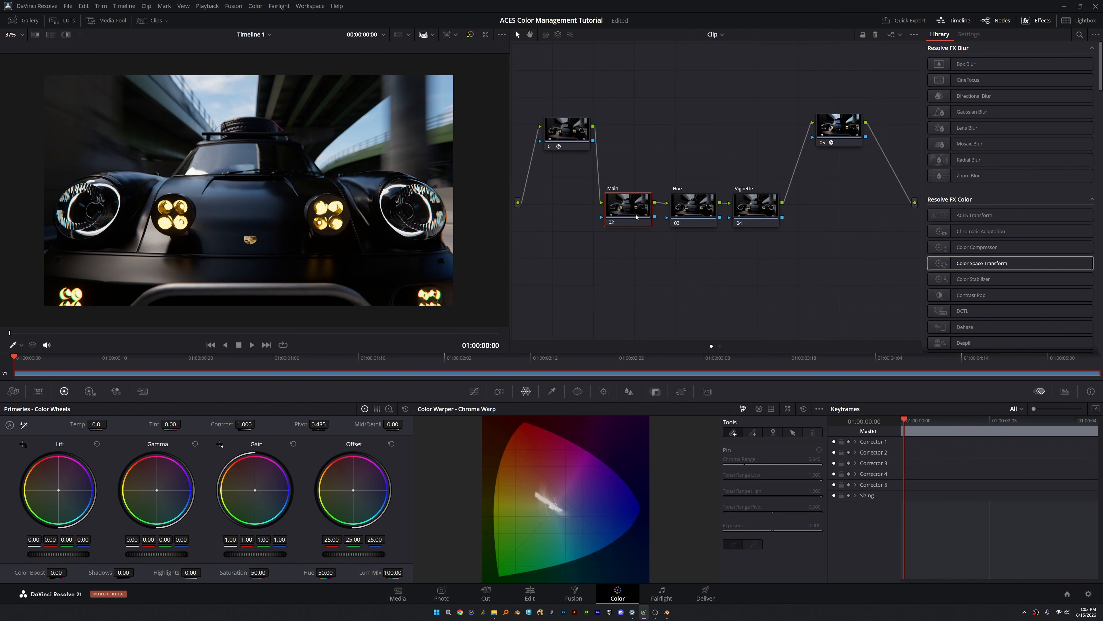
click(474, 391)
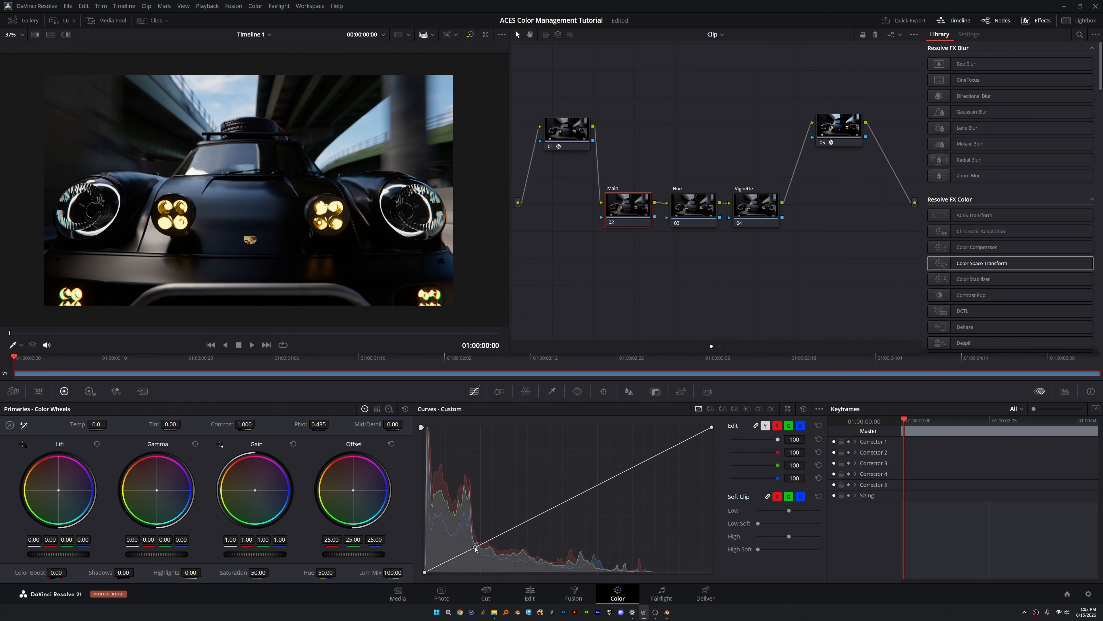
drag(476, 548, 475, 552)
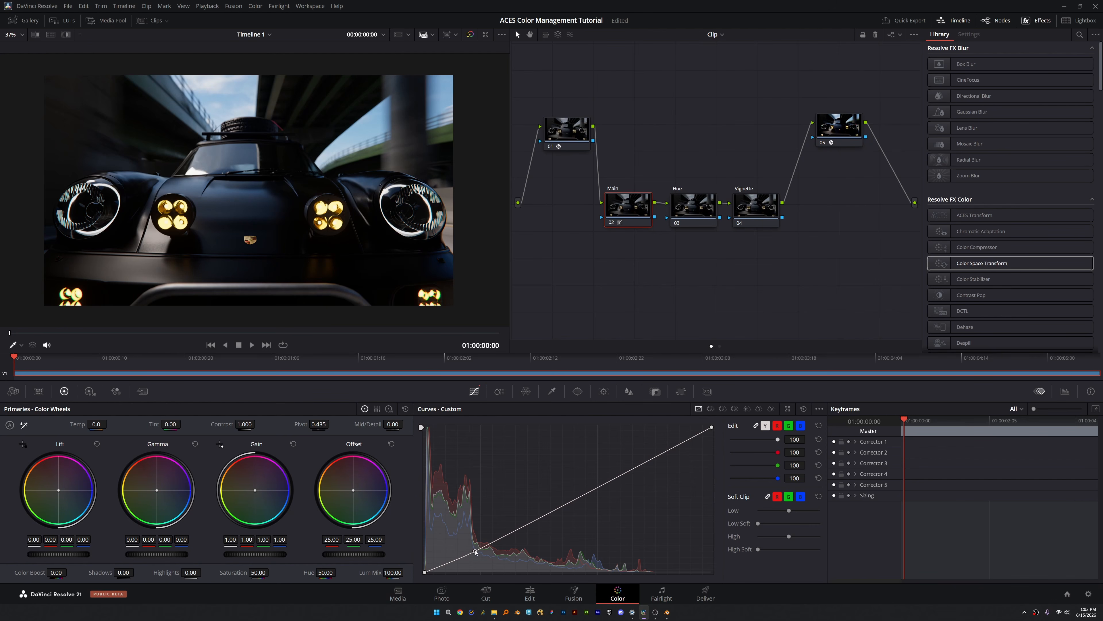
click(638, 461)
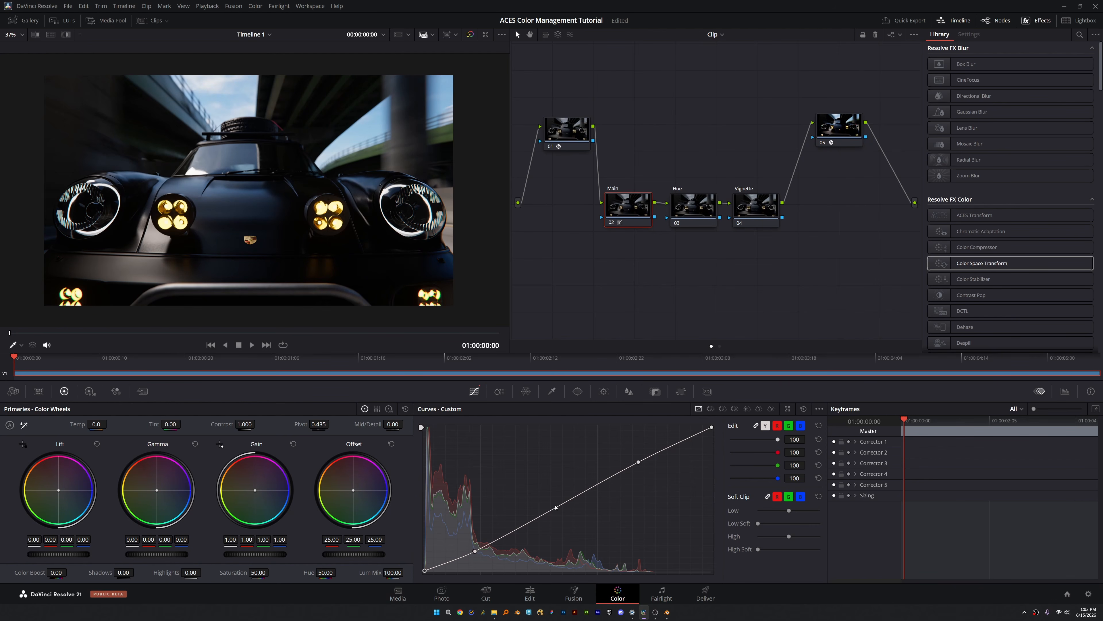
click(549, 509)
Raise the Main node's gamma to 0.02 and increase its Mid/Detail and Color Boost
drag(157, 554, 166, 554)
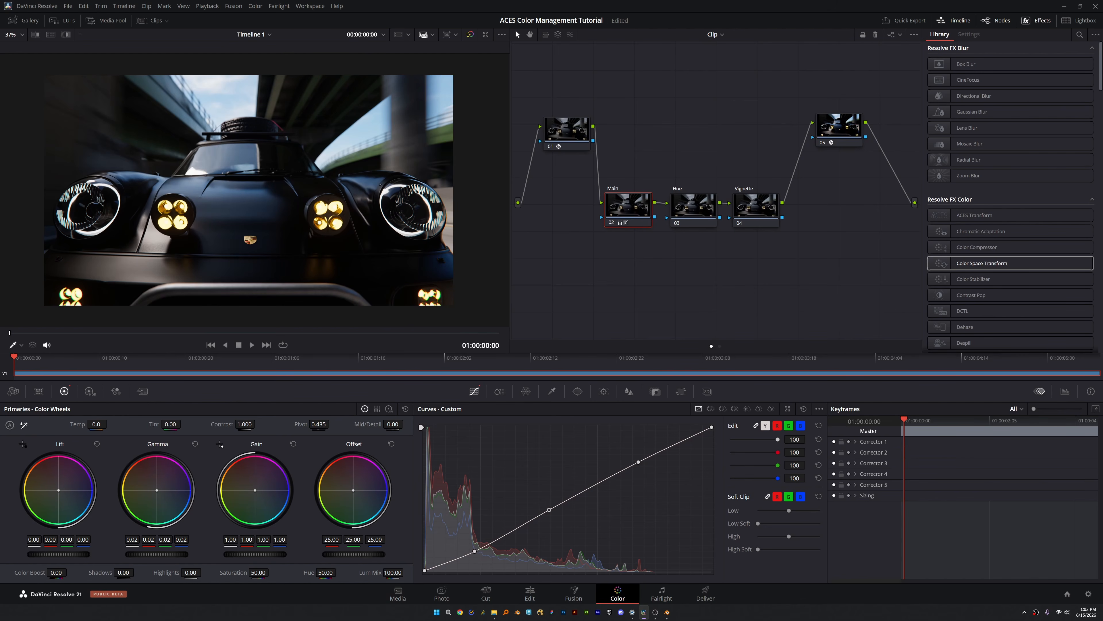
drag(406, 423, 413, 423)
drag(56, 572, 67, 571)
drag(68, 572, 75, 571)
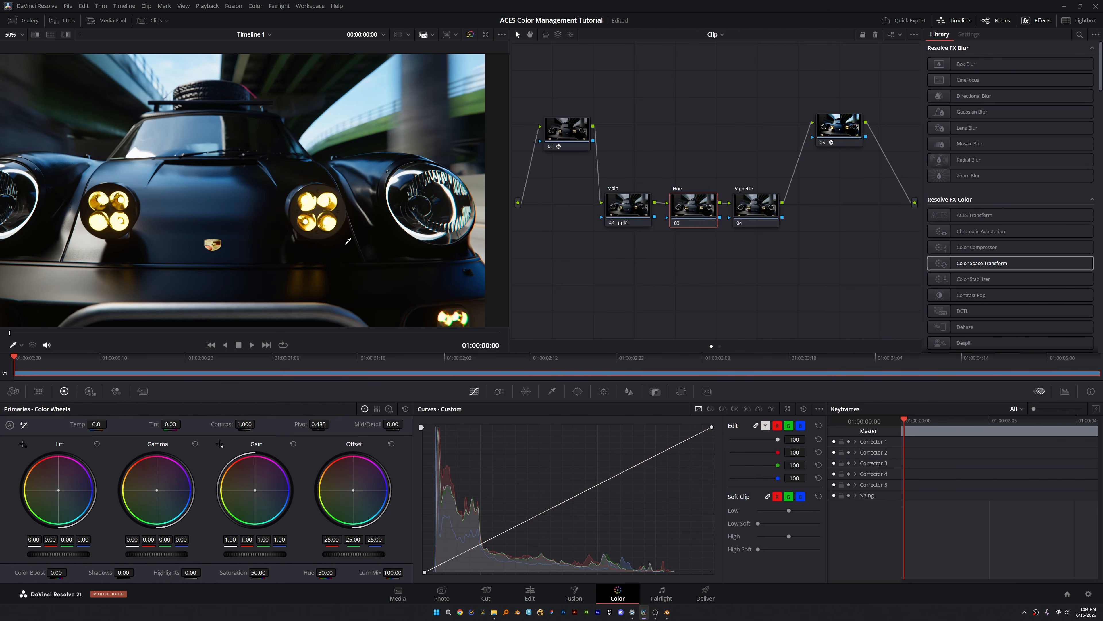
In the Hue node's Hue - Saturation warper, push the warm yellow-orange grid point outward to about hue 0.84 and saturation 0.54
click(526, 391)
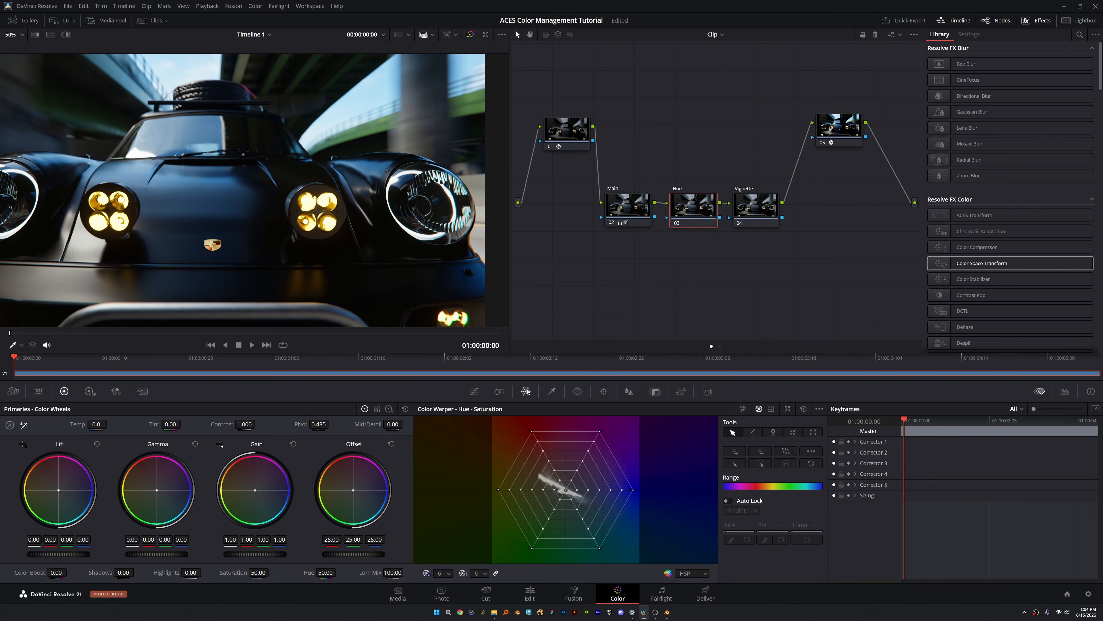
click(543, 489)
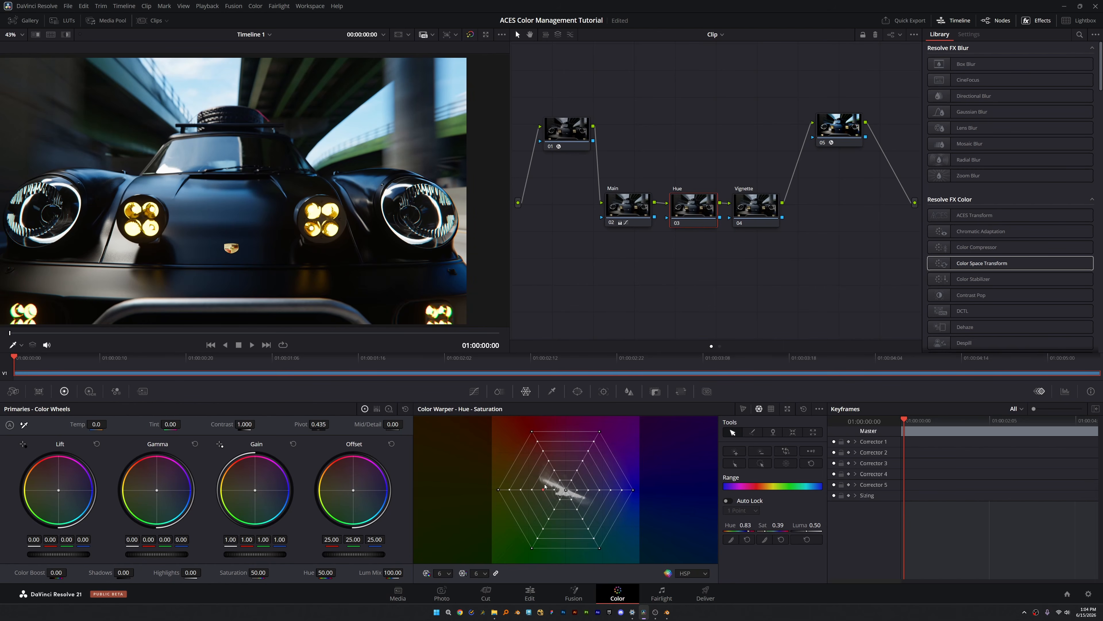
drag(545, 484, 533, 488)
scroll(310, 251, down, 2)
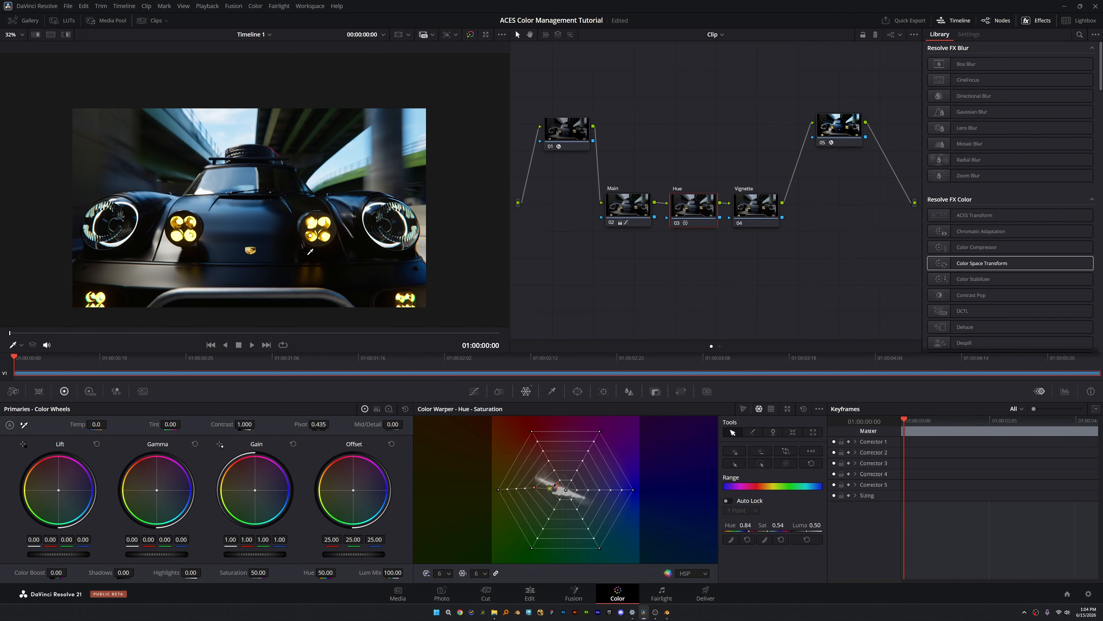
scroll(310, 251, up, 1)
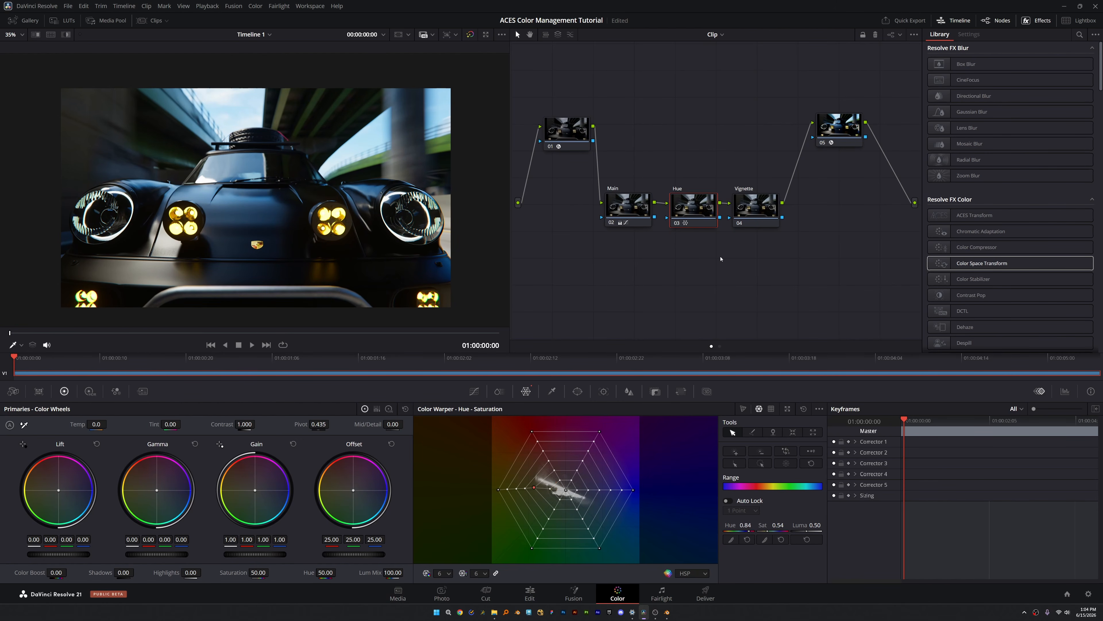
Add a circle window to the Vignette node and stretch it over the frame to about size 63.2, aspect 69.2 and softness 10.4
click(747, 203)
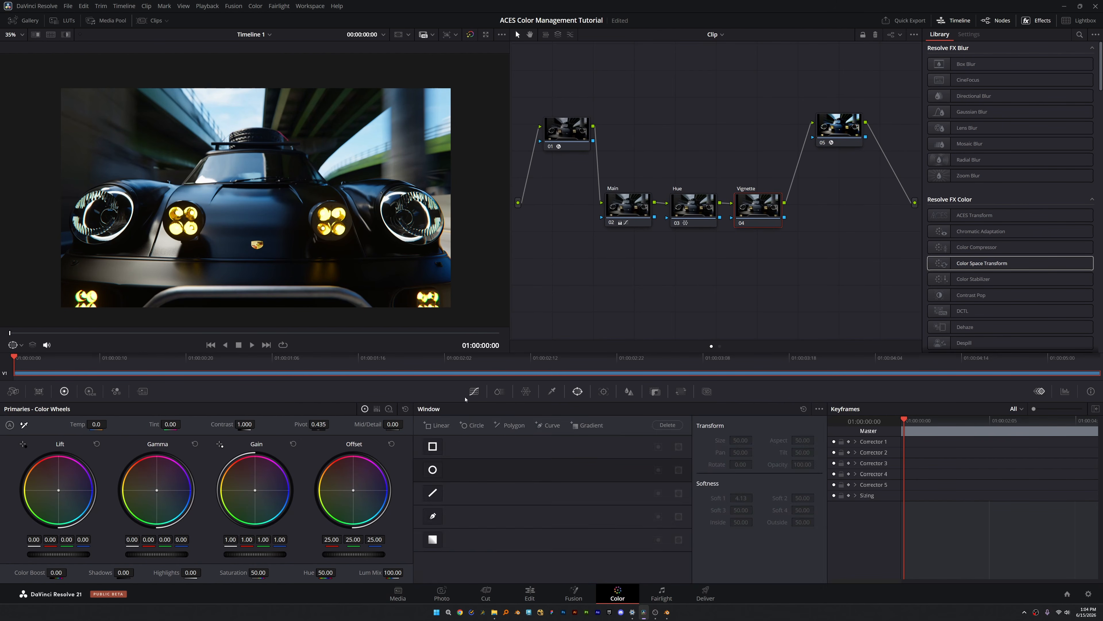
click(472, 393)
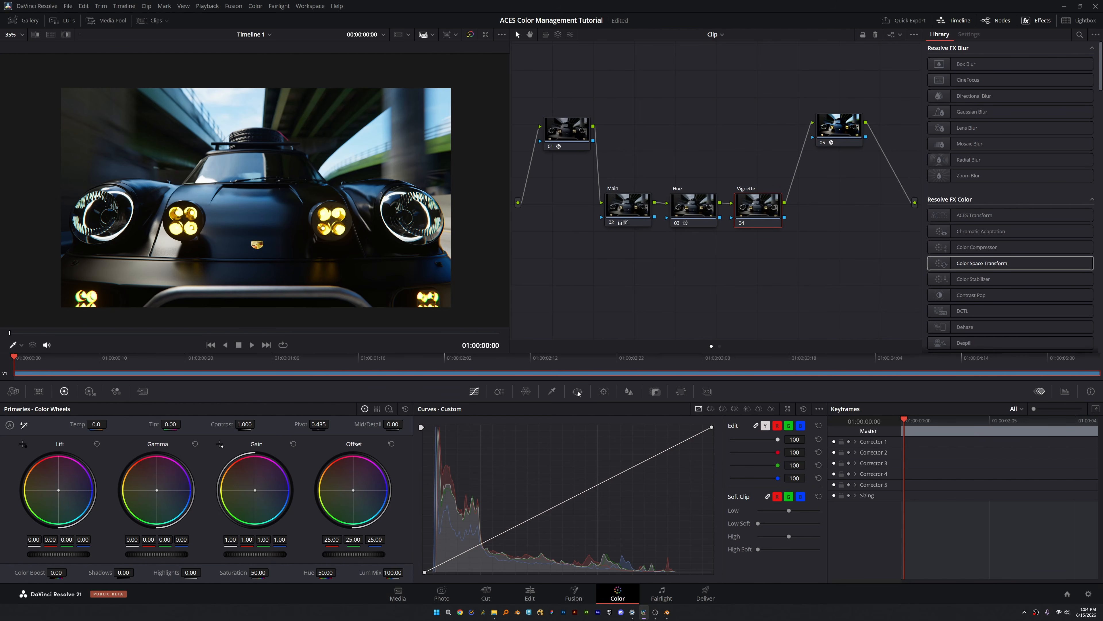
click(578, 393)
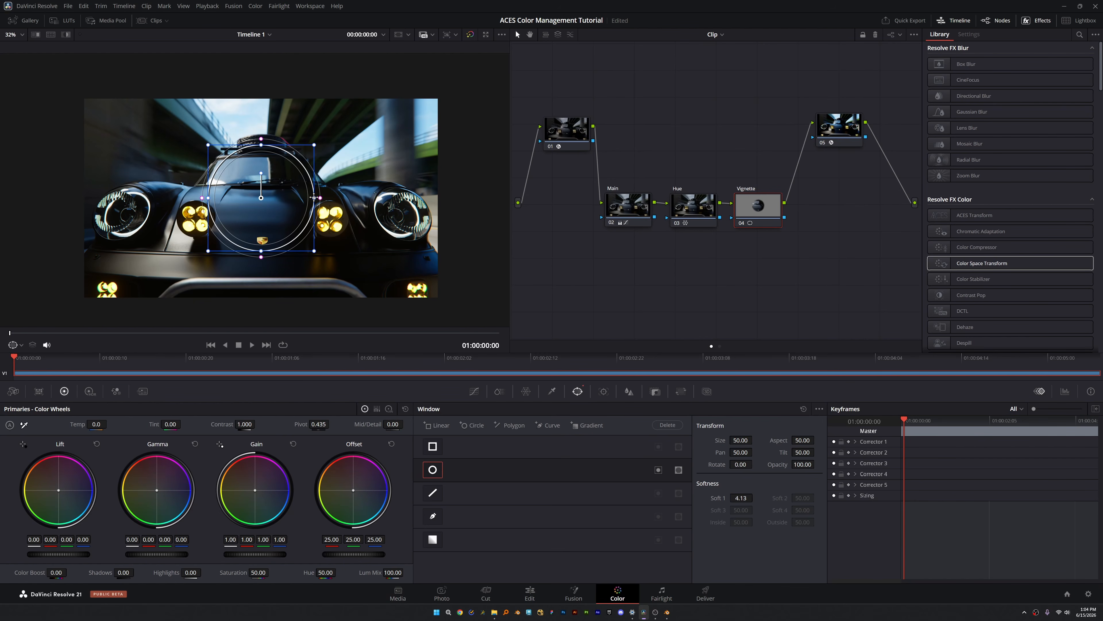
drag(314, 198, 438, 197)
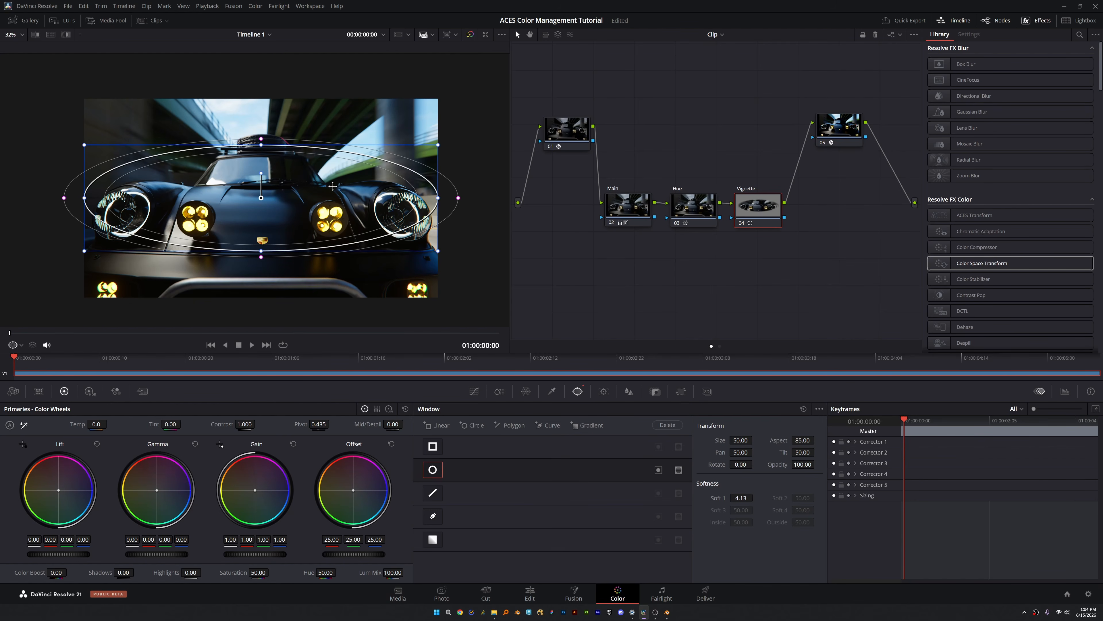
drag(262, 145, 274, 95)
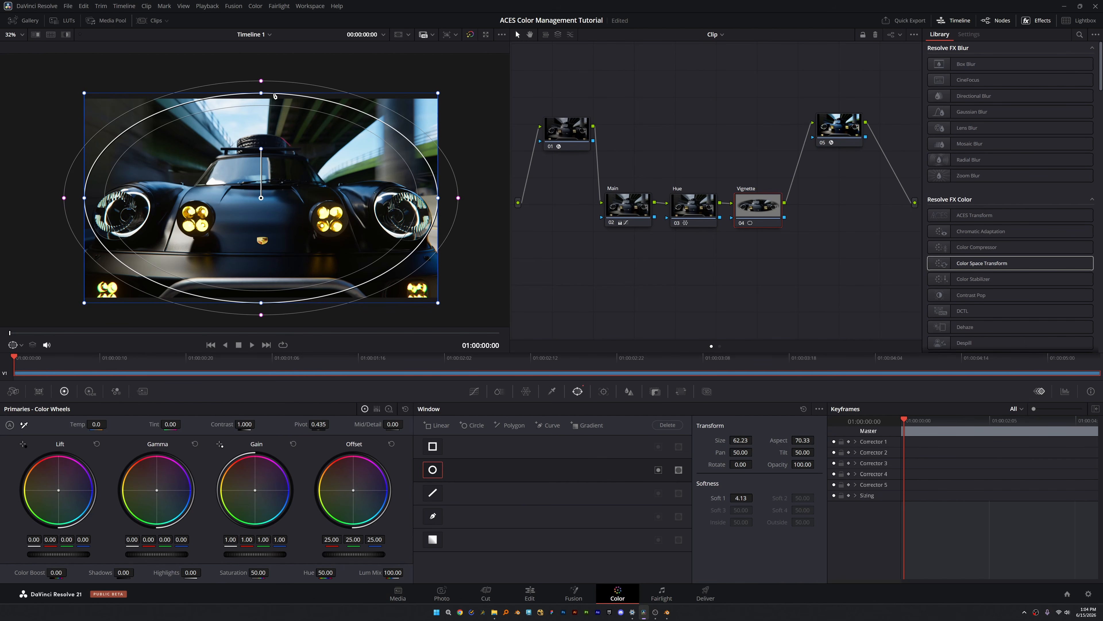
drag(458, 198, 479, 205)
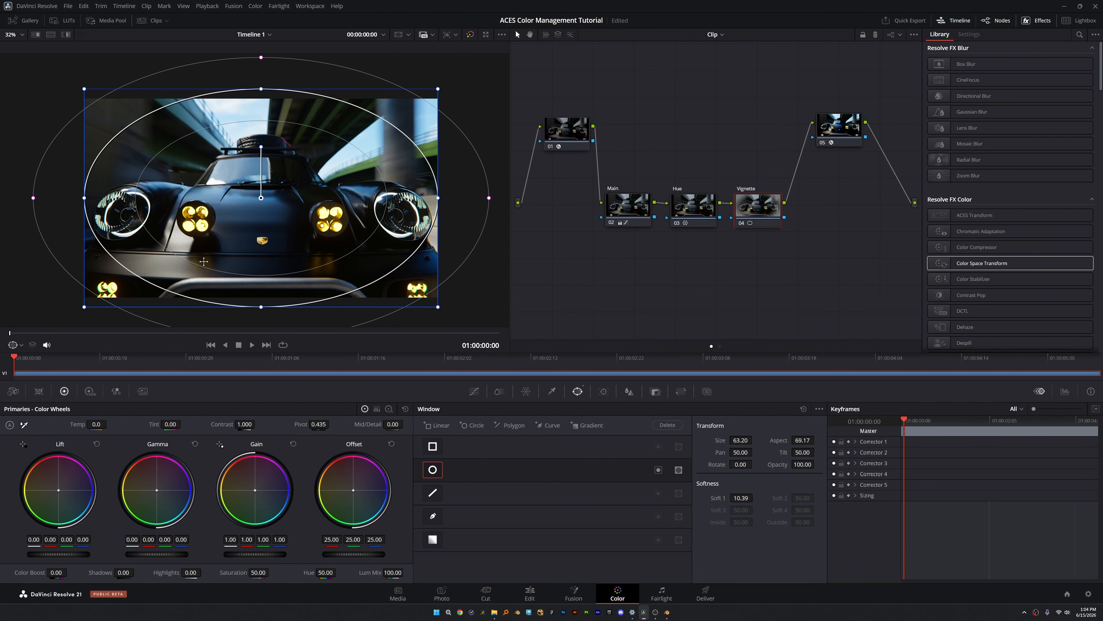
scroll(764, 200, up, 1)
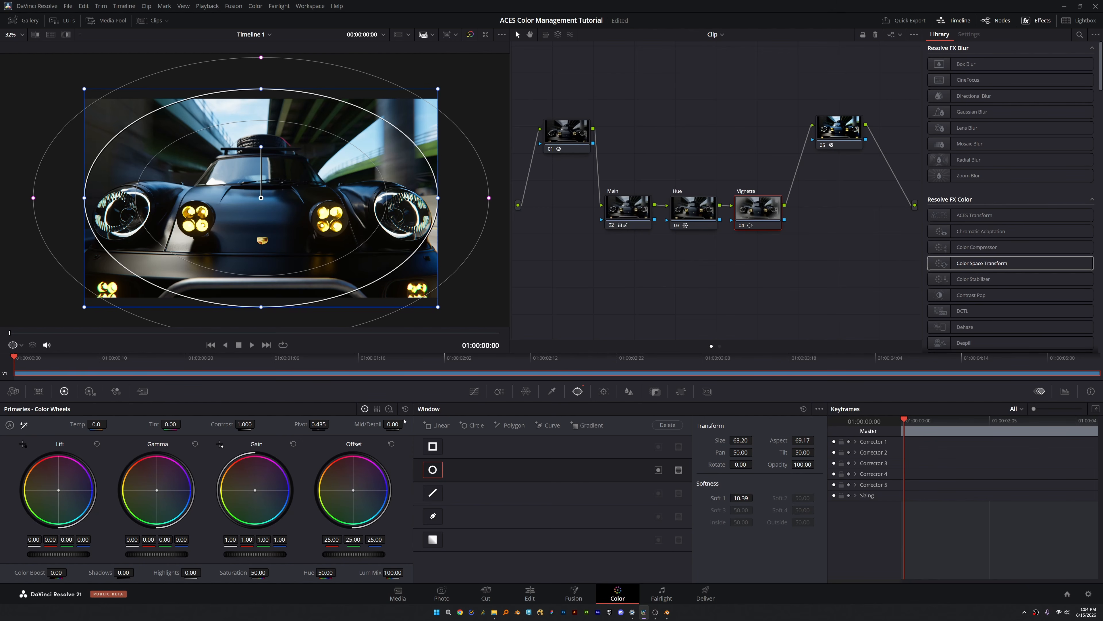
Lower the white end of the Vignette node's custom curve to darken the image and display its circle window settings
click(474, 391)
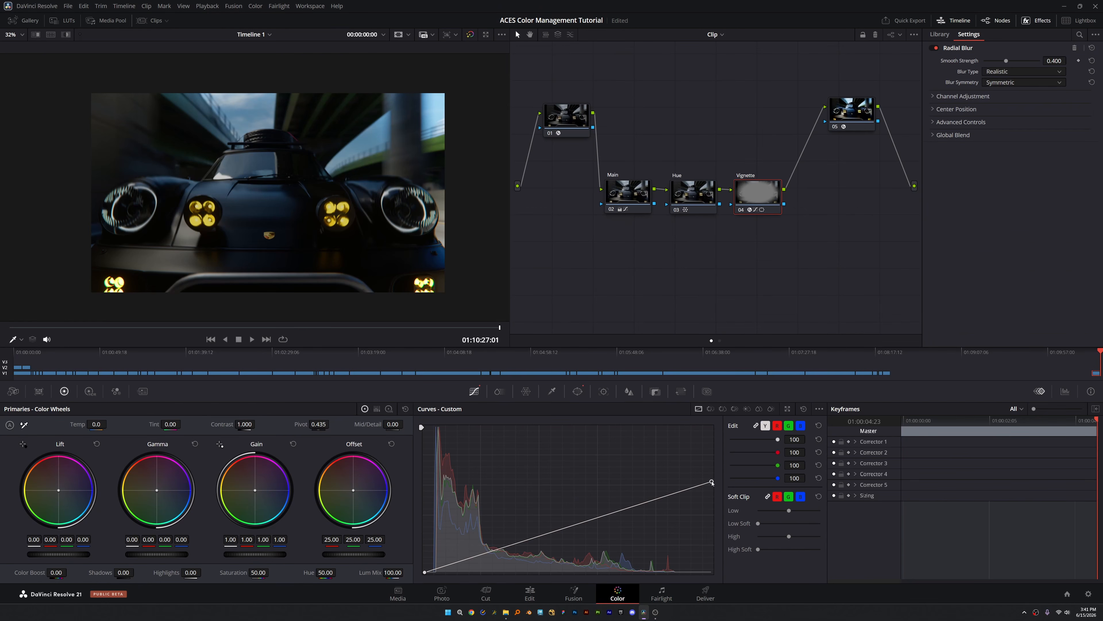
mouse_move(712, 482)
mouse_down()
mouse_move(712, 460)
mouse_move(712, 484)
mouse_up()
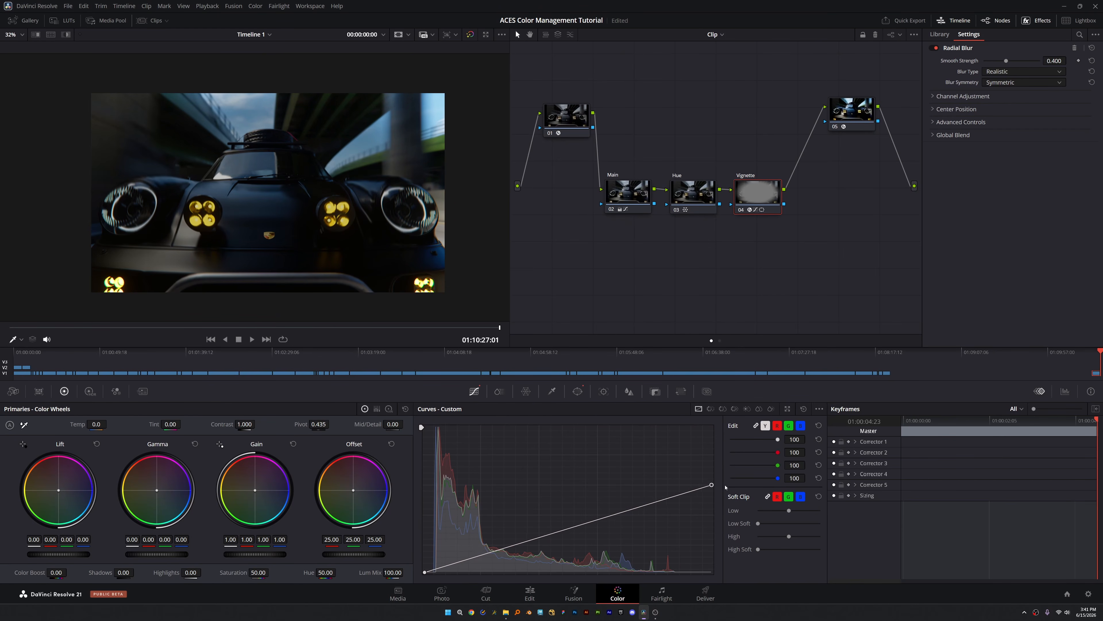
click(578, 391)
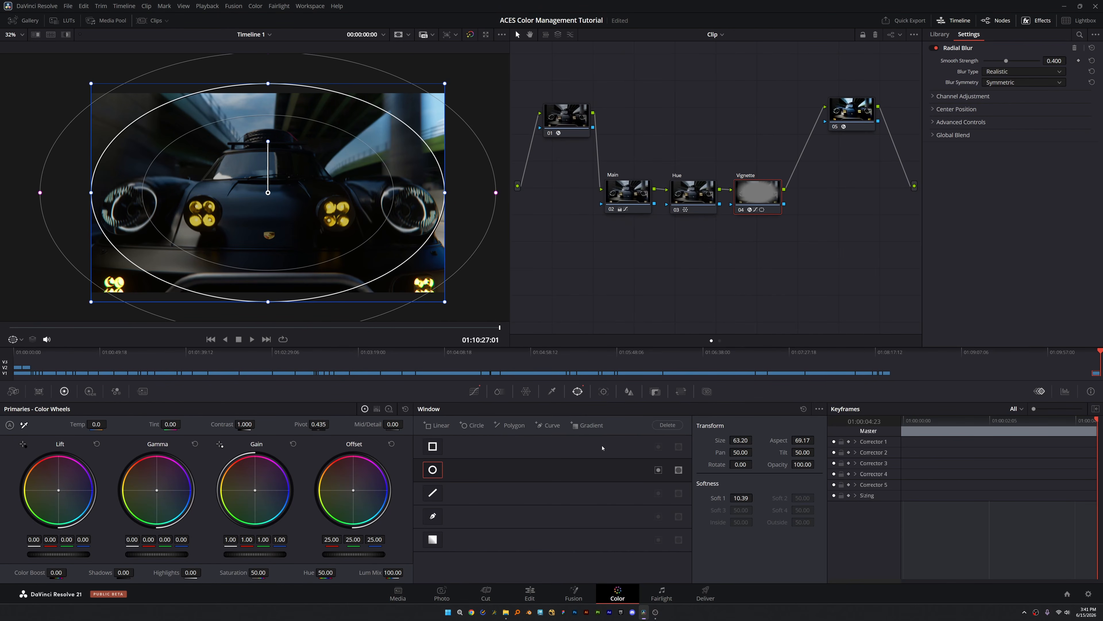
Invert the Vignette node's circle window and ease its darkening with a lowered midpoint and raised white end on the custom curve
click(658, 470)
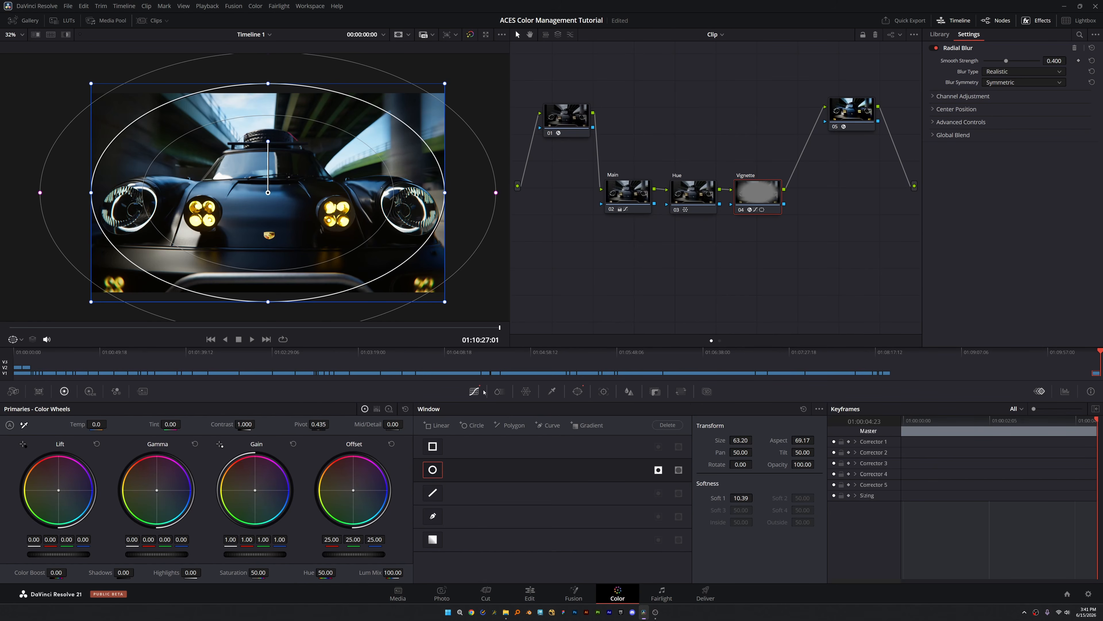
click(474, 391)
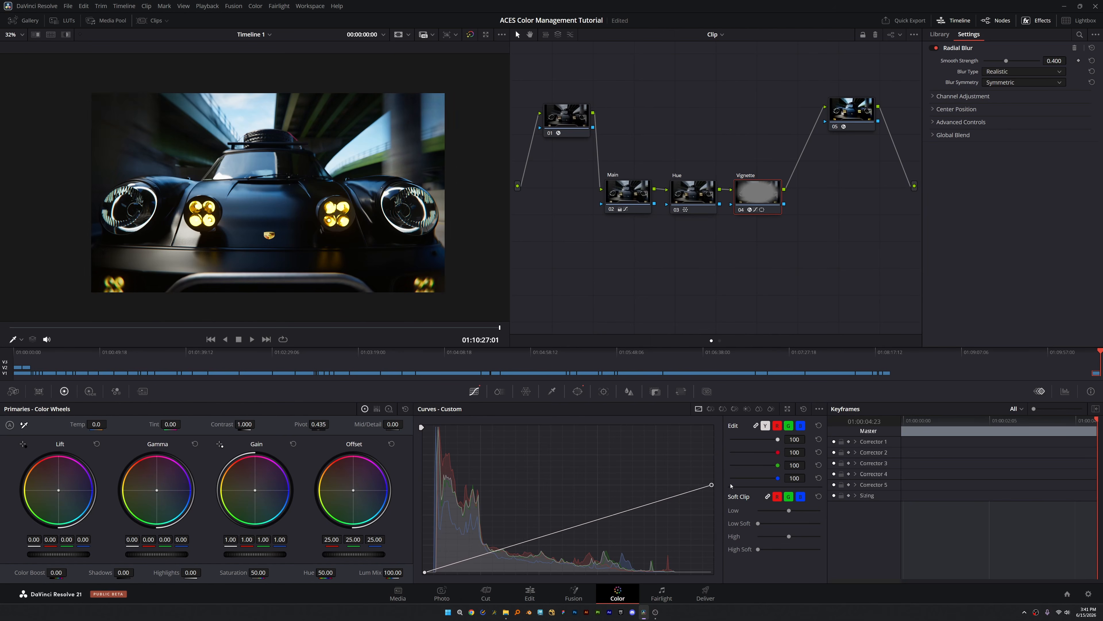
drag(732, 486, 732, 479)
drag(550, 529, 566, 533)
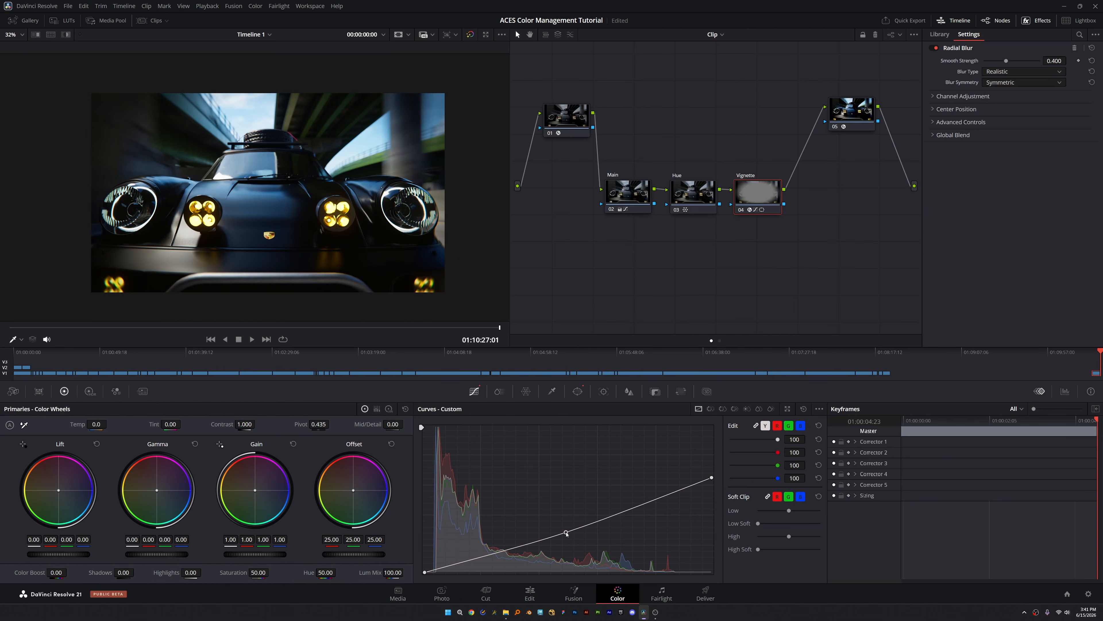
drag(711, 478, 711, 466)
Apply the Radial Blur effect from the Resolve FX Blur library to the Vignette node
click(939, 34)
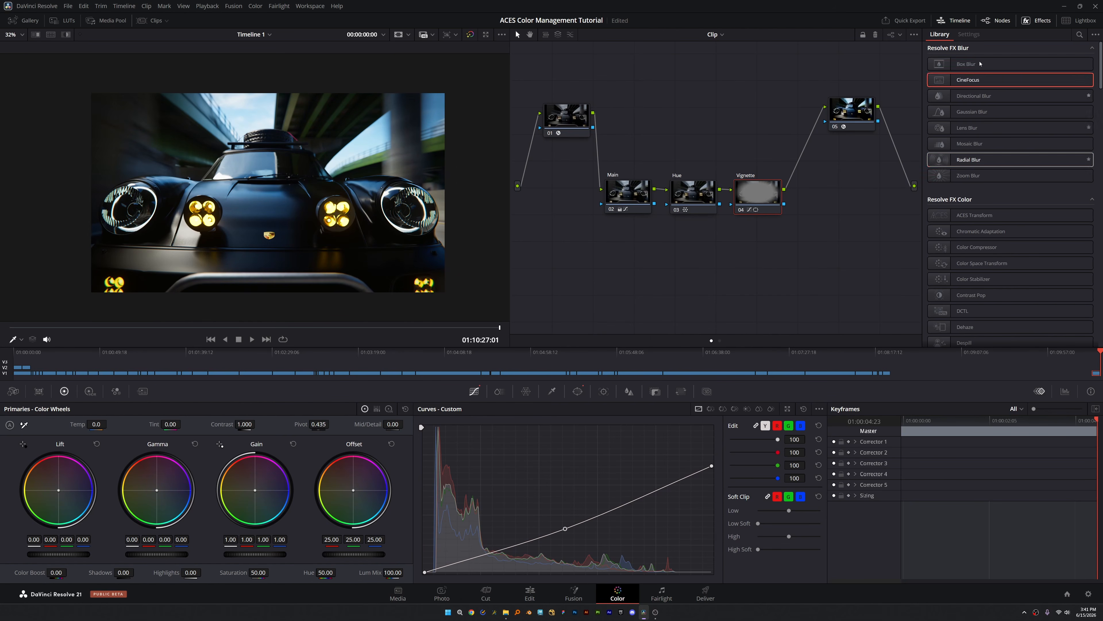
drag(968, 162, 917, 163)
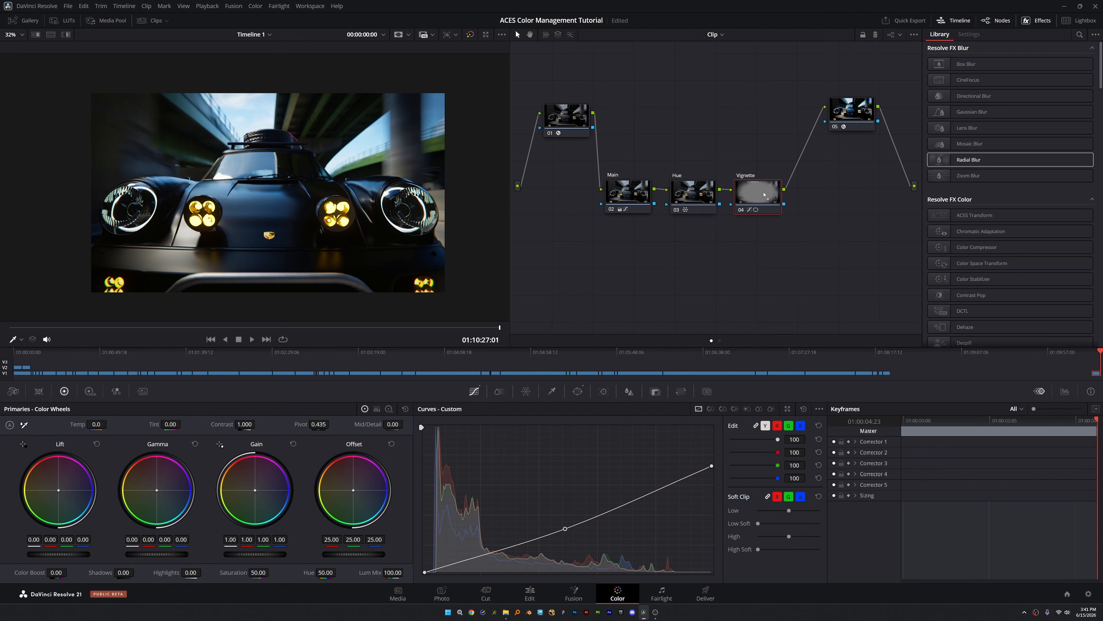
drag(764, 195, 764, 195)
Set the Radial Blur's smooth strength to 0.341 and its channel adjustment to red 1.054 and green 1.070
scroll(391, 227, up, 5)
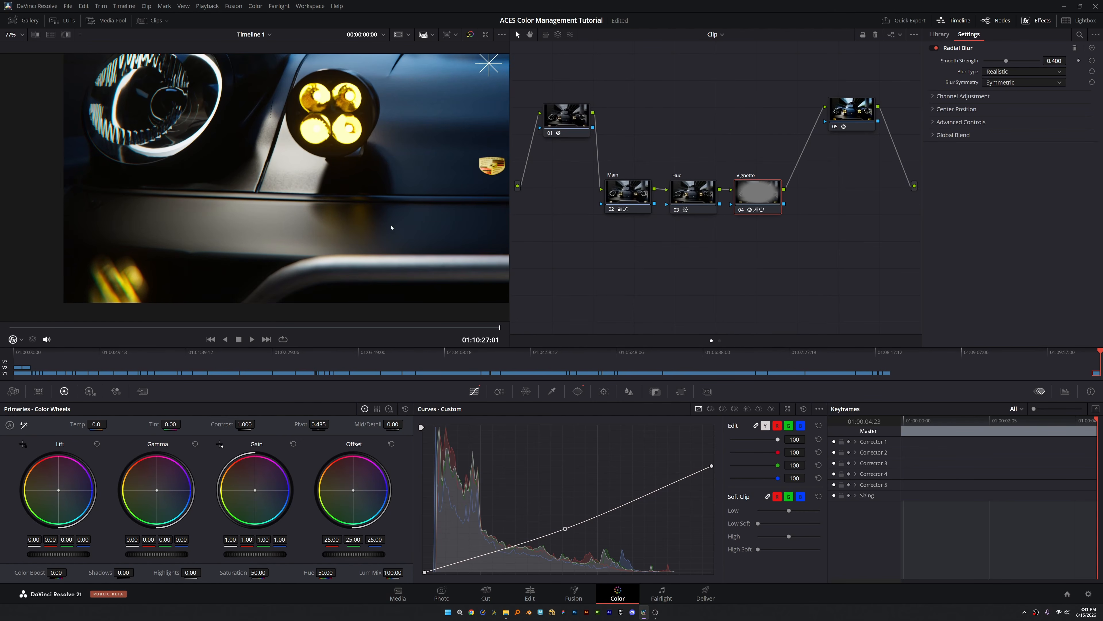
drag(1005, 61, 1005, 61)
click(939, 95)
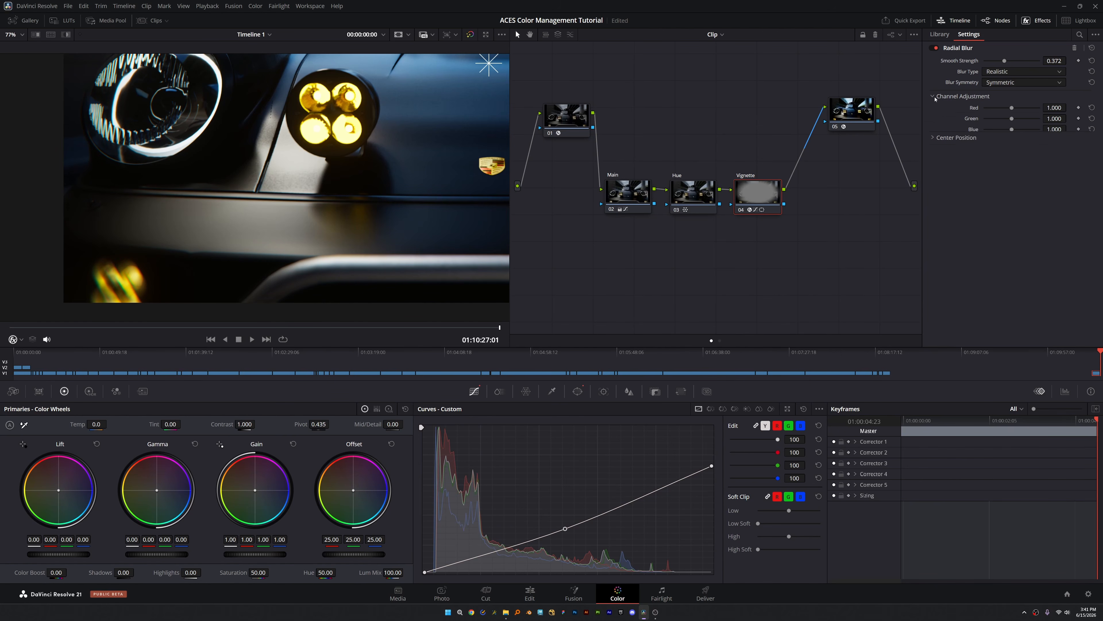
mouse_move(1011, 108)
mouse_down()
mouse_move(1026, 110)
mouse_move(998, 122)
mouse_move(1022, 124)
mouse_move(1014, 102)
mouse_up()
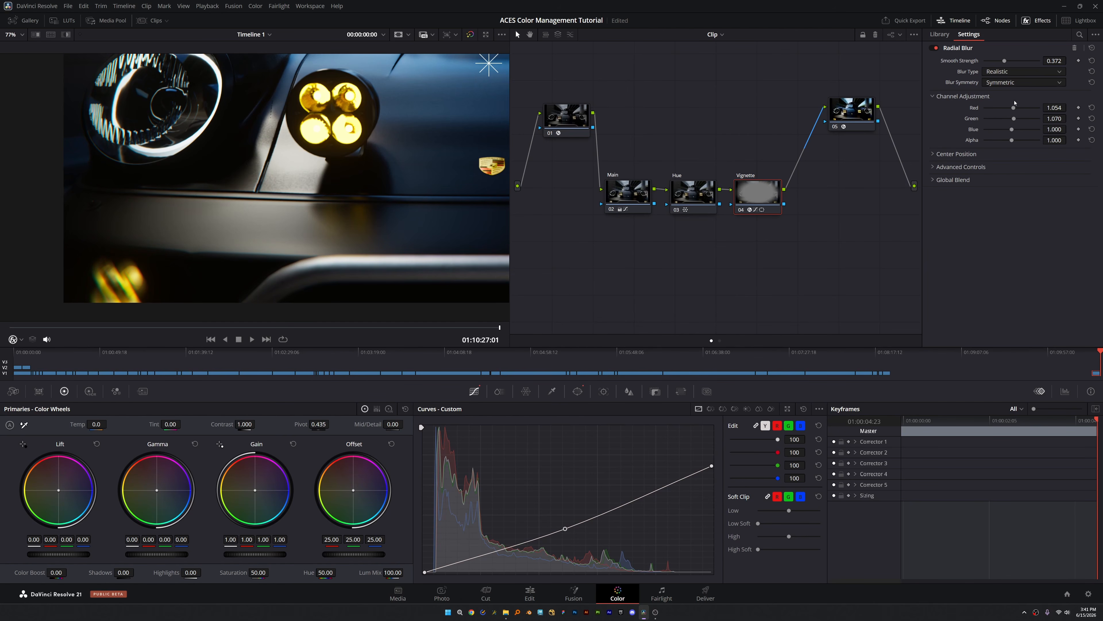
drag(1005, 63, 1003, 62)
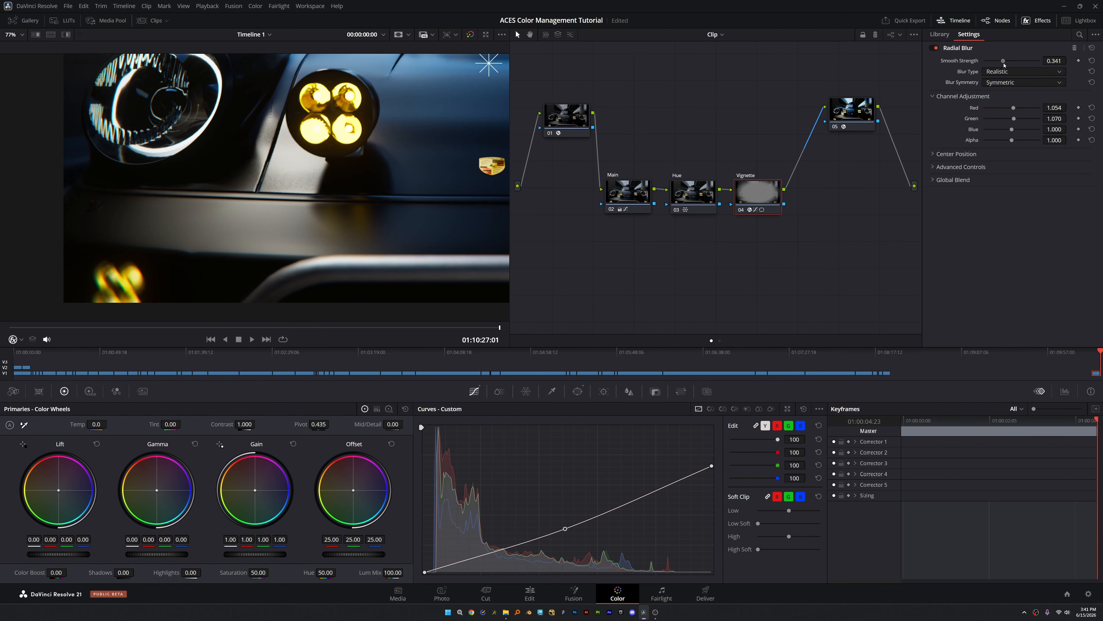
scroll(315, 187, down, 5)
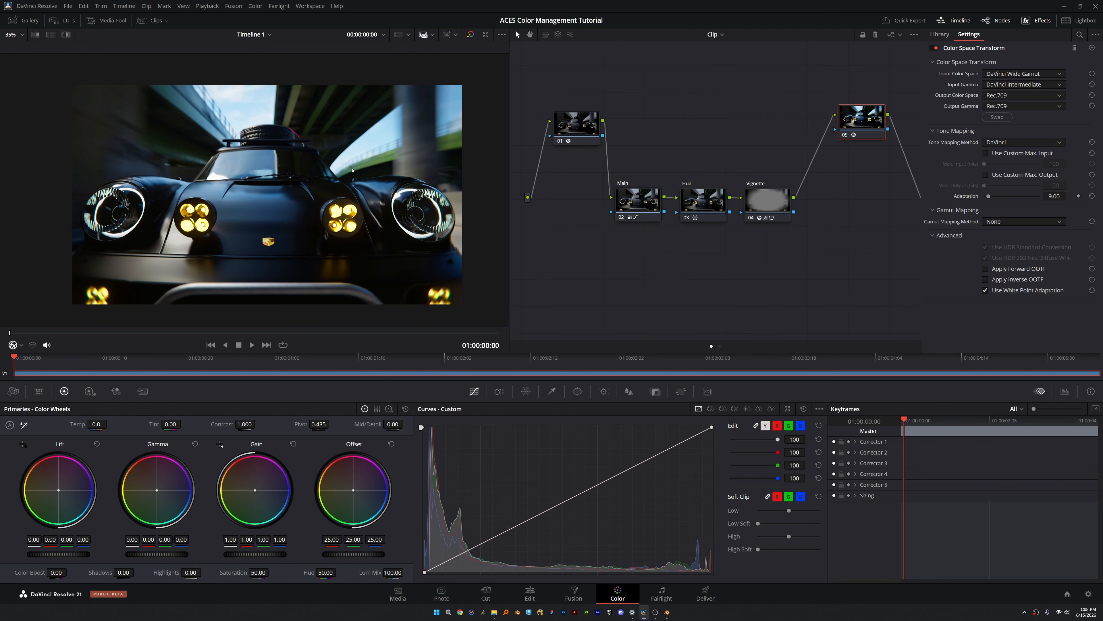
Grab a still of the graded frame and display it in the gallery
right_click(293, 182)
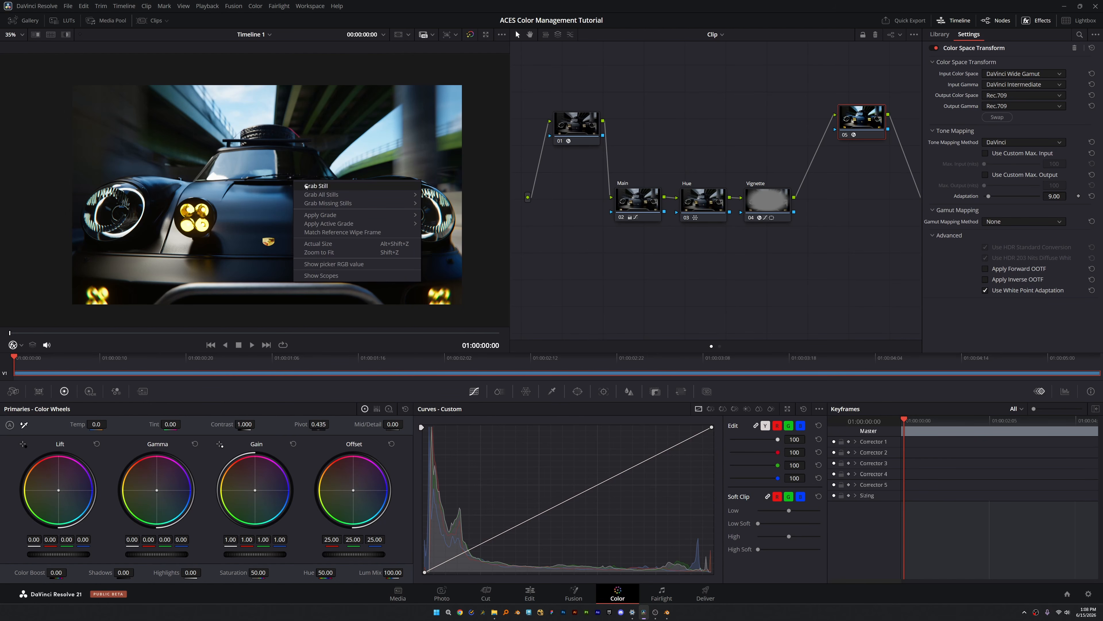
click(306, 186)
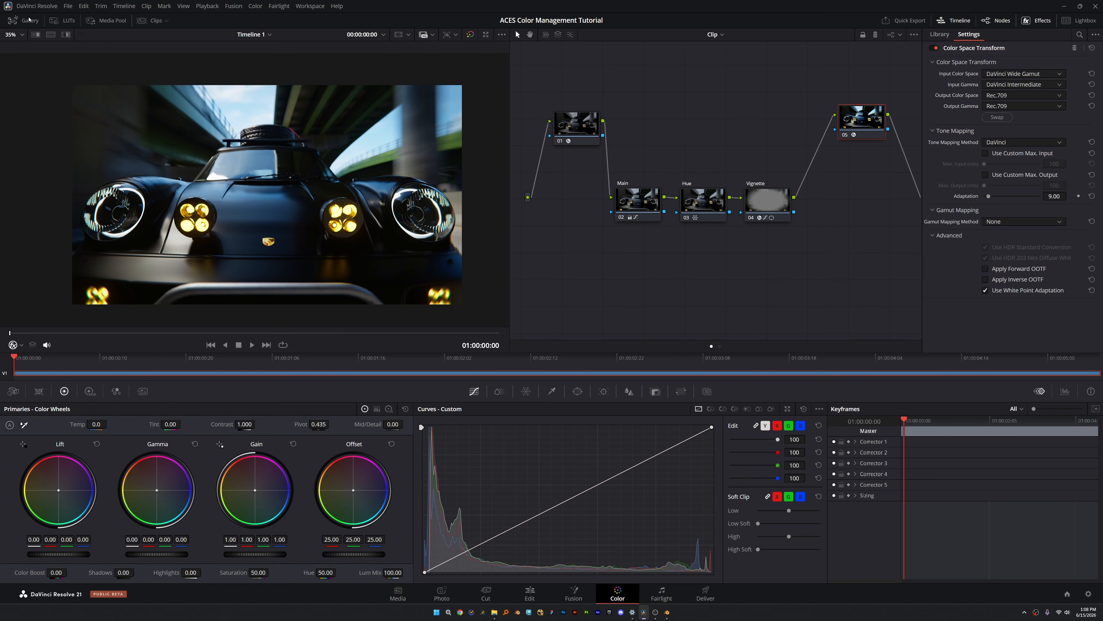
click(29, 20)
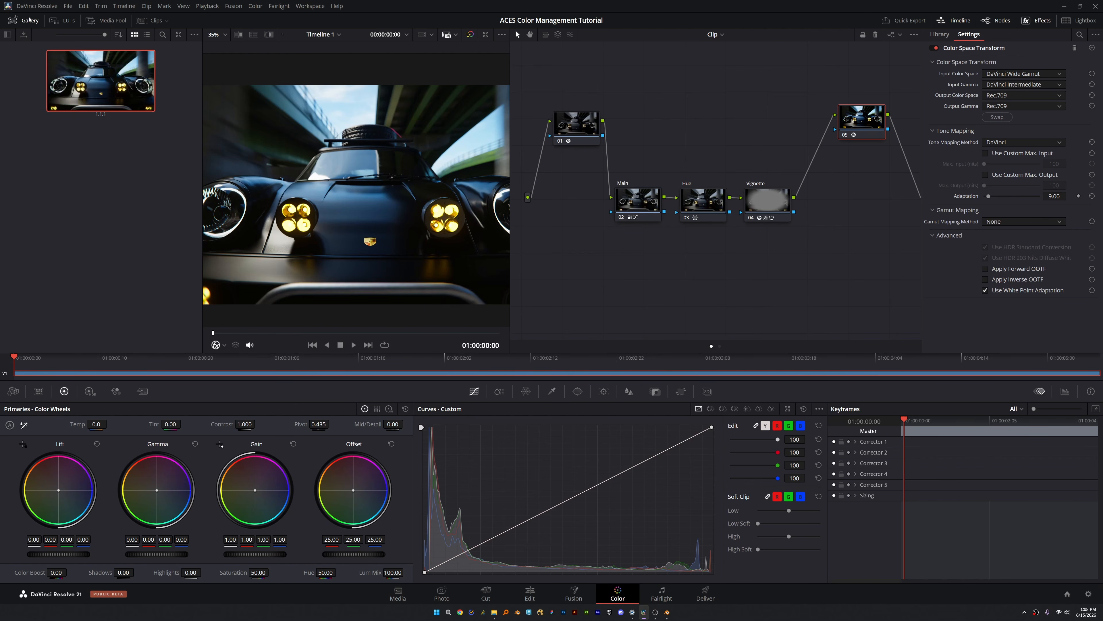
Export the gallery still to the Desktop as a JPEG named porsche_aces_test, then return to the color page from the exported image
right_click(97, 81)
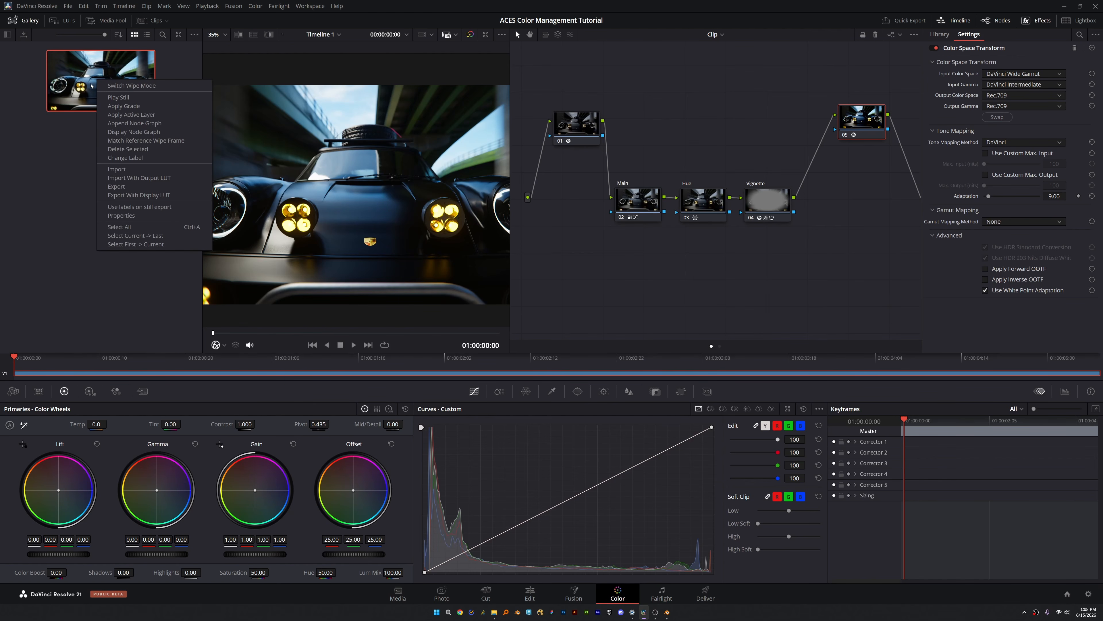
click(121, 185)
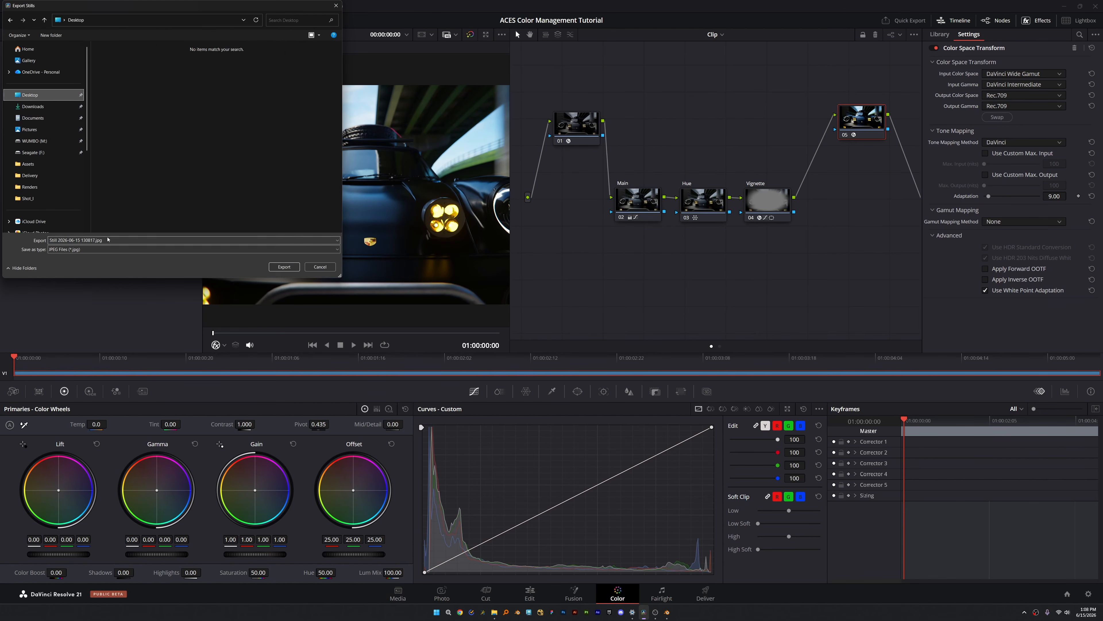
click(108, 239)
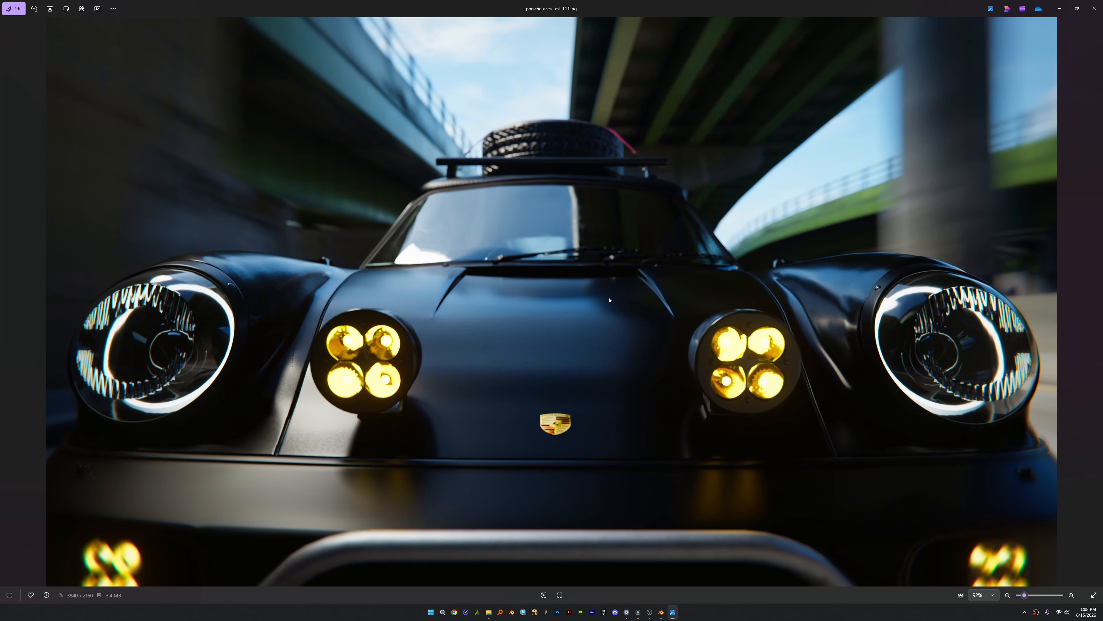
click(1060, 8)
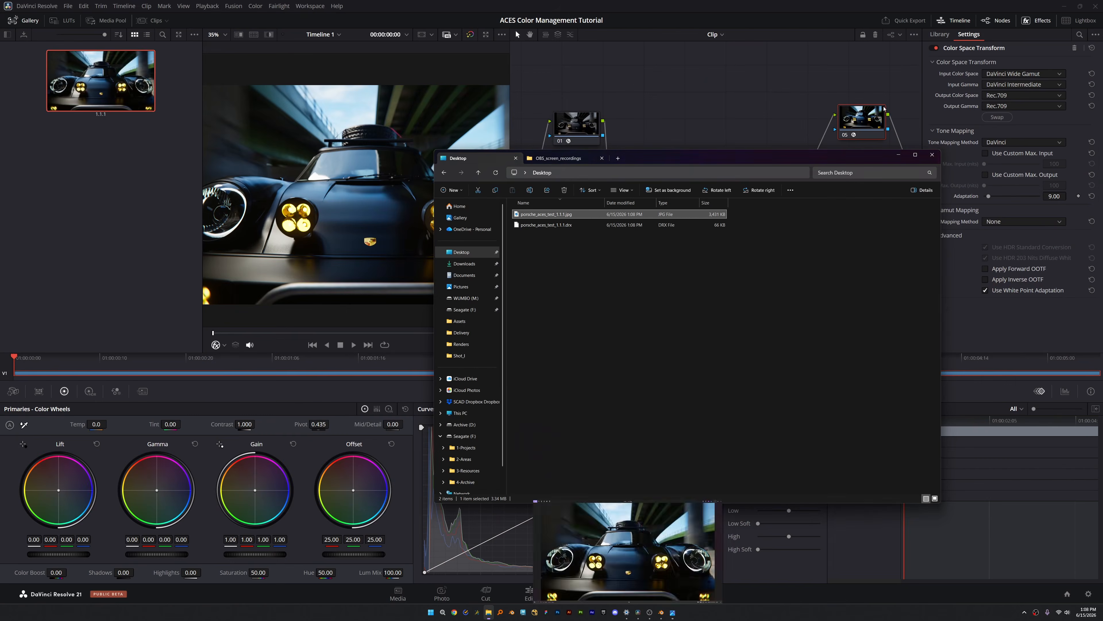
click(601, 97)
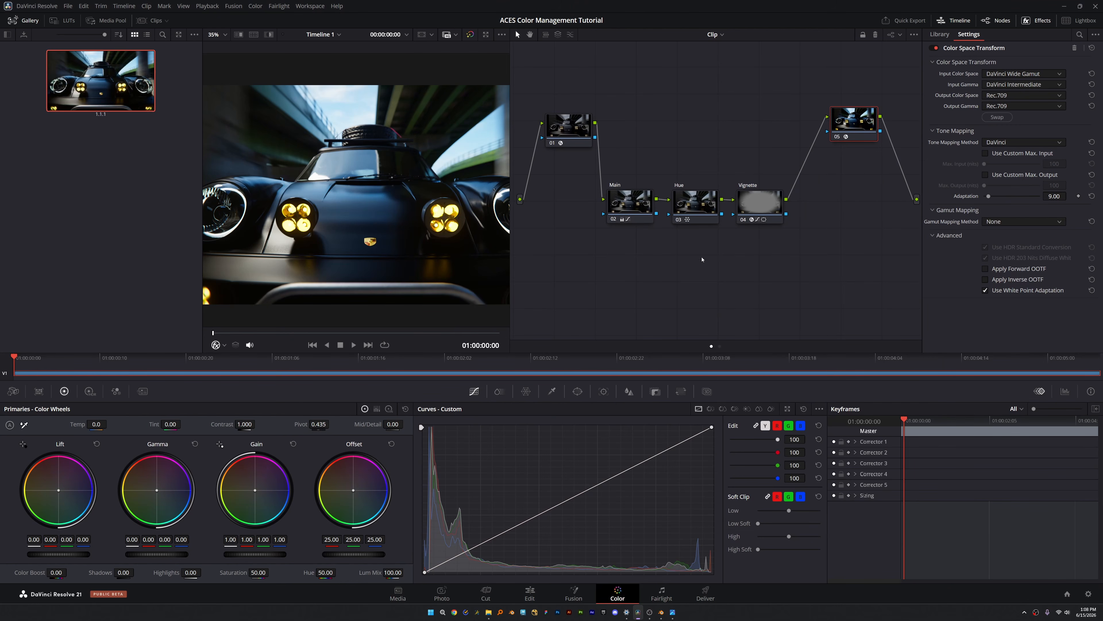
Open the timeline's delivery render settings and look through the codecs available for QuickTime
click(710, 592)
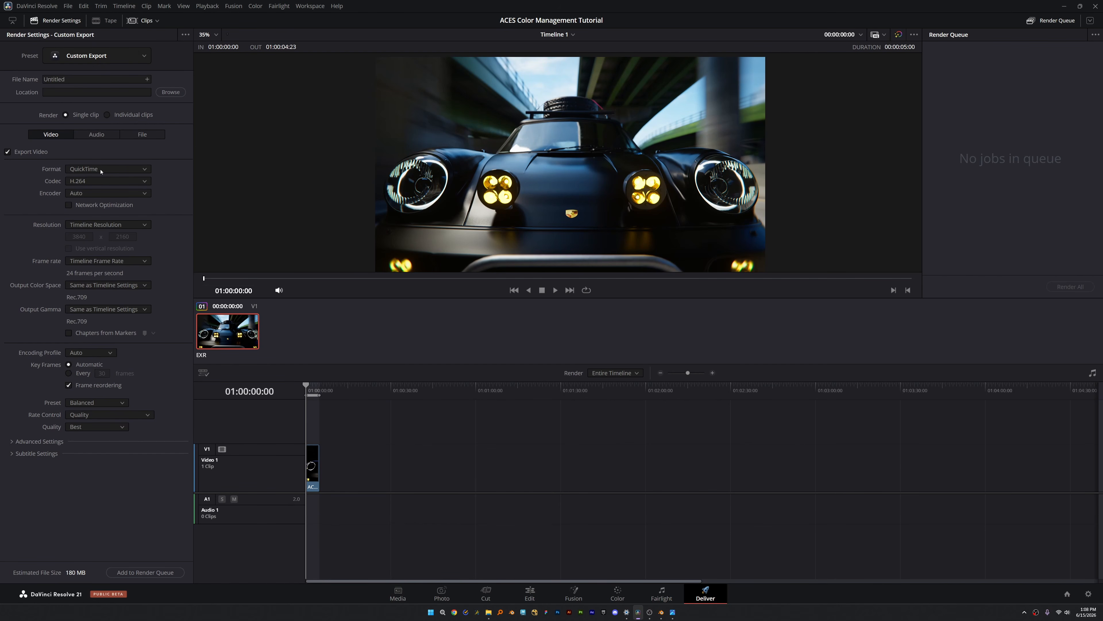
click(97, 180)
click(91, 180)
click(87, 179)
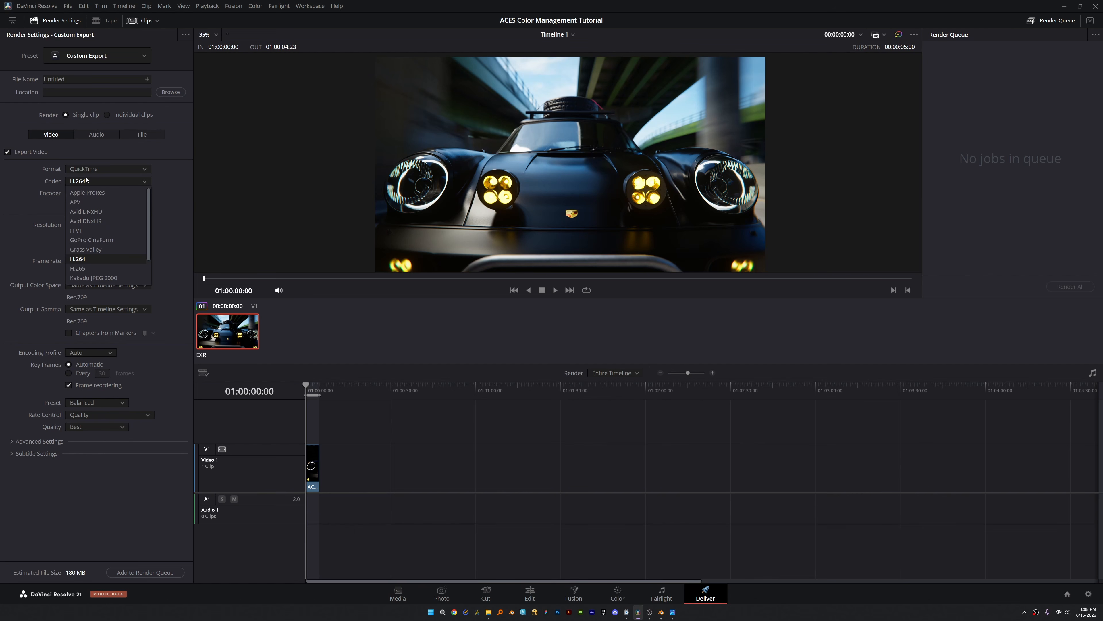
click(86, 180)
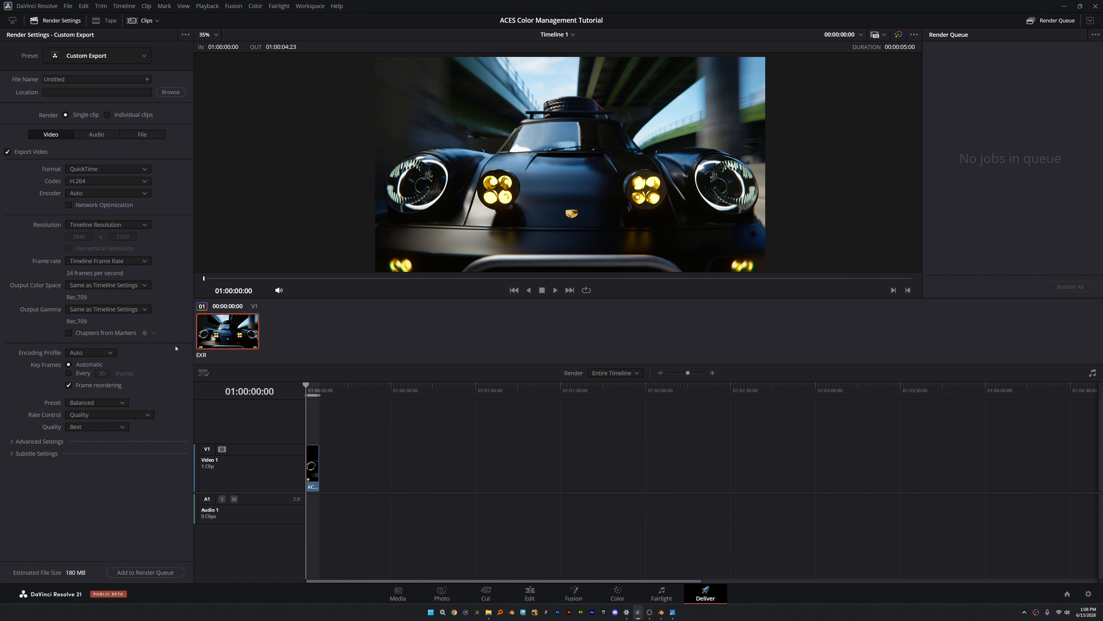